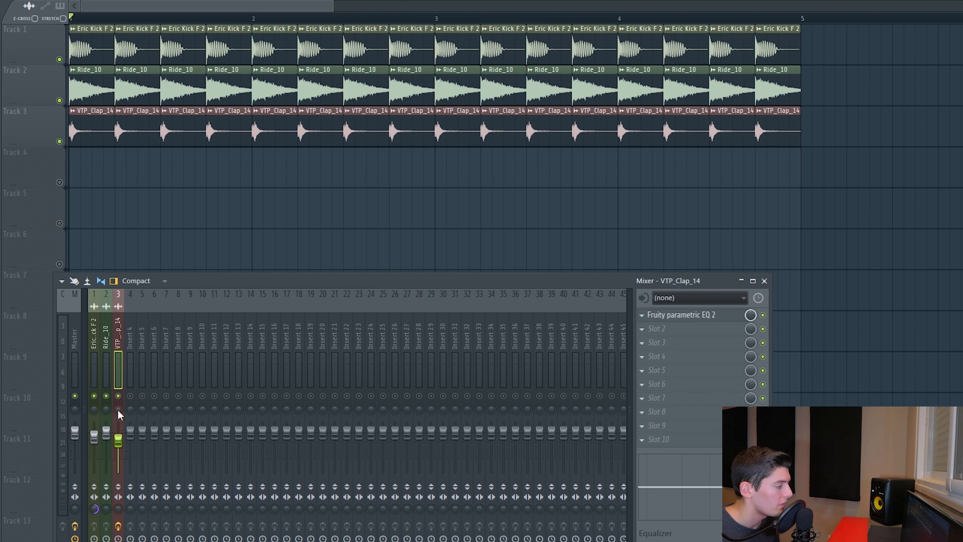
# Step: Play back the kick, ride and clap loop from the start of the playlist
pyautogui.press('space')
pyautogui.press('space')
pyautogui.press('space')
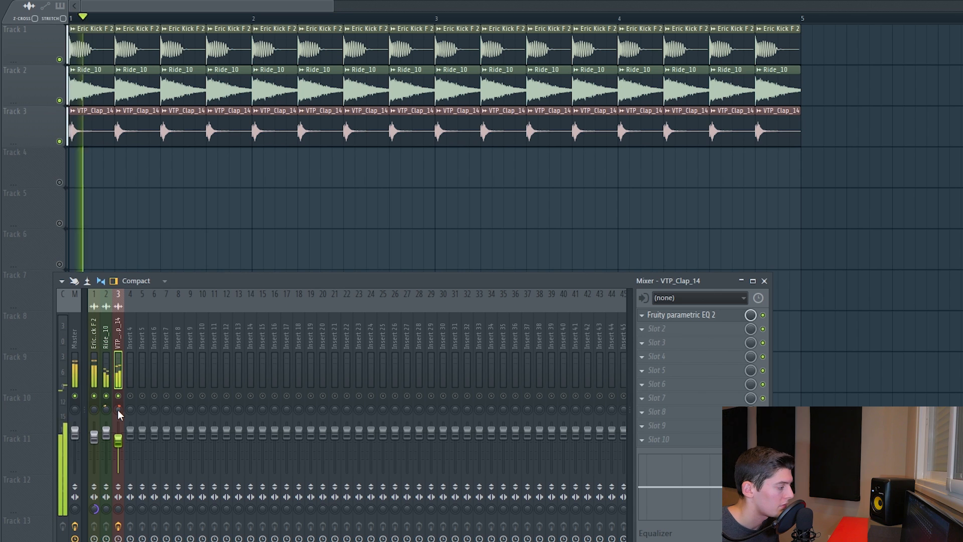
pyautogui.press('space')
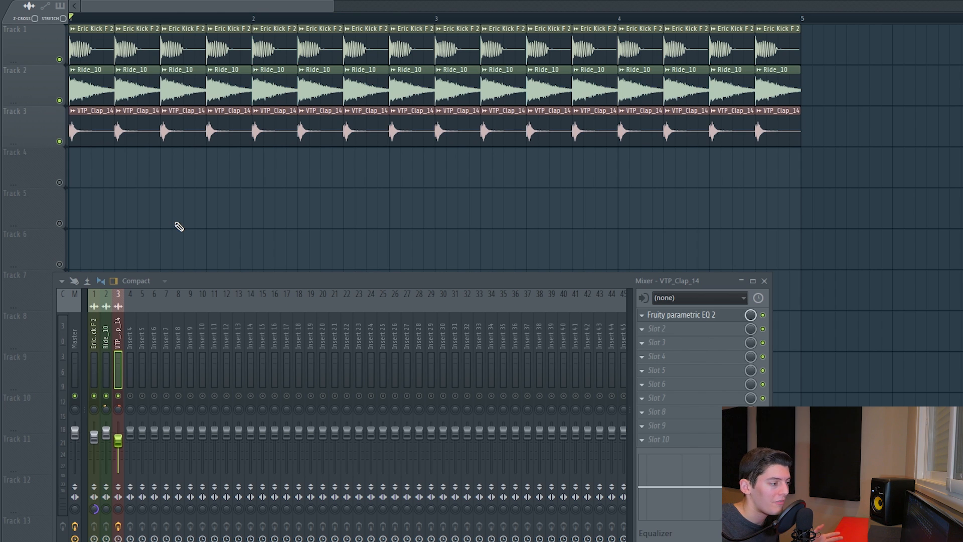
# Step: Pan the Ride_10 mixer track to the left and audition the drum loop
pyautogui.click(104, 409)
pyautogui.press('space')
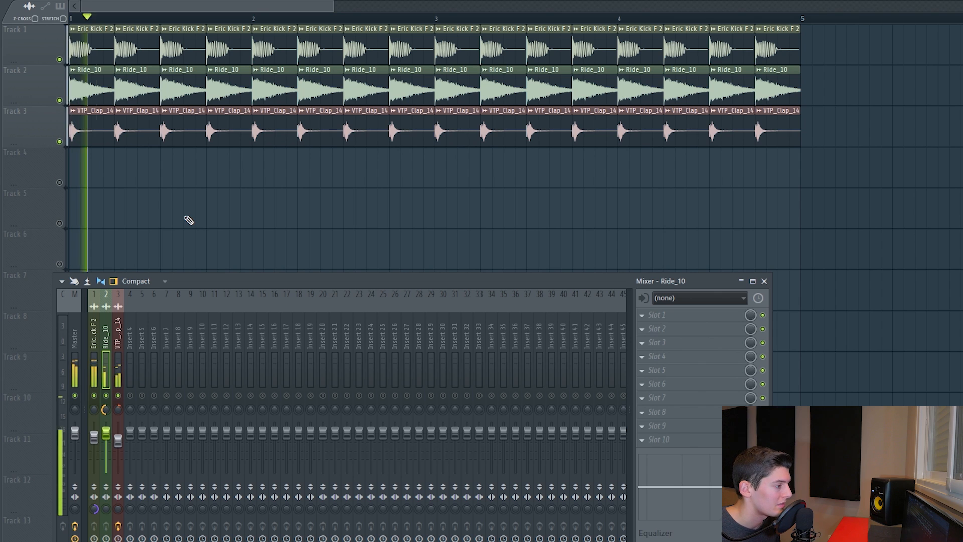
pyautogui.press('space')
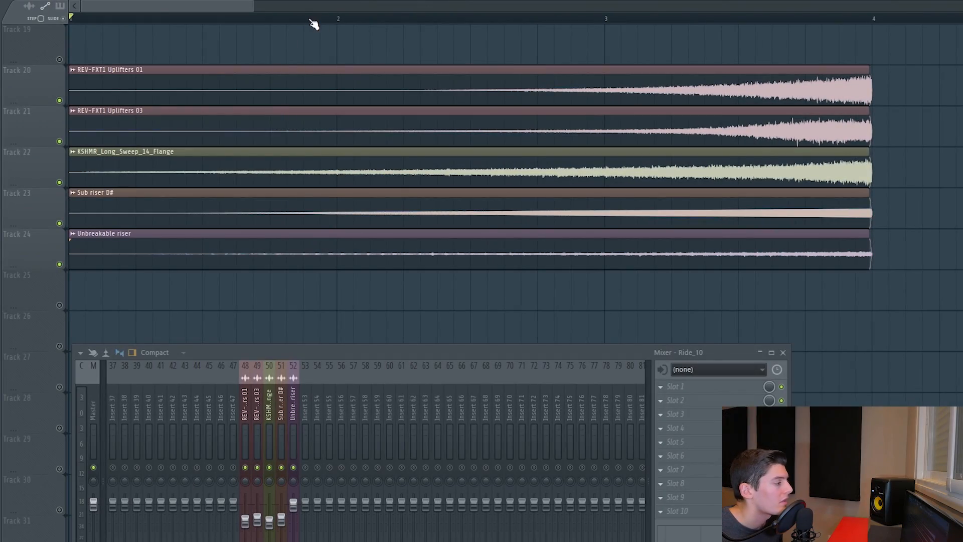
# Step: Set the playback position to bar 3 and play all five riser layers together
pyautogui.click(338, 21)
pyautogui.click(608, 22)
pyautogui.press('space')
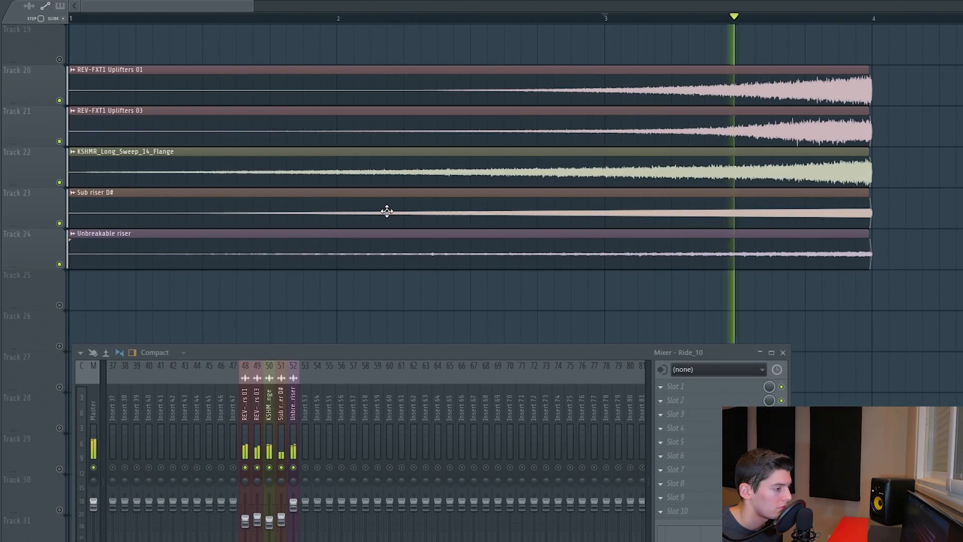
pyautogui.press('space')
# Step: Solo and audition REV-FXT1 Uplifters 01, followed by REV-FXT1 Uplifters 03, from bar 3
pyautogui.rightClick(254, 469)
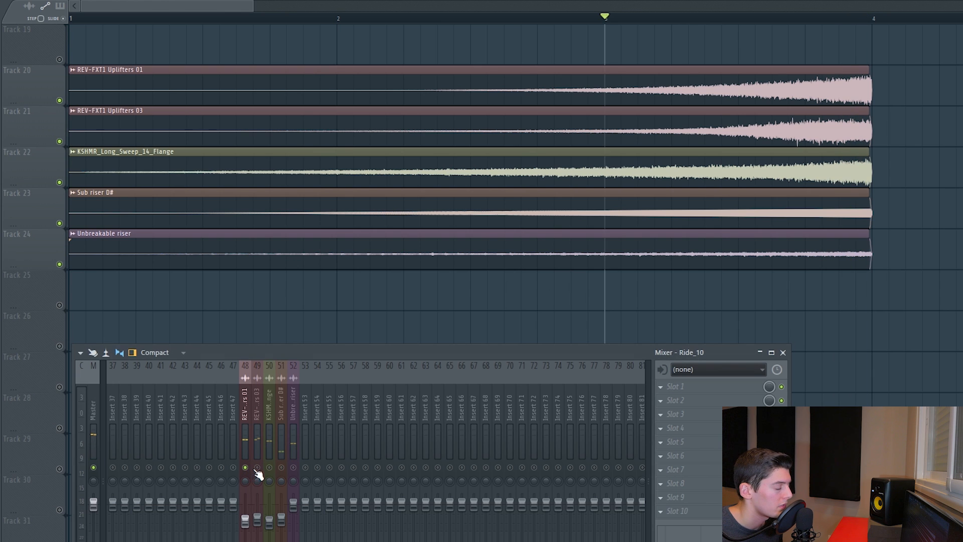
pyautogui.press('space')
pyautogui.press('space')
pyautogui.rightClick(258, 470)
pyautogui.press('space')
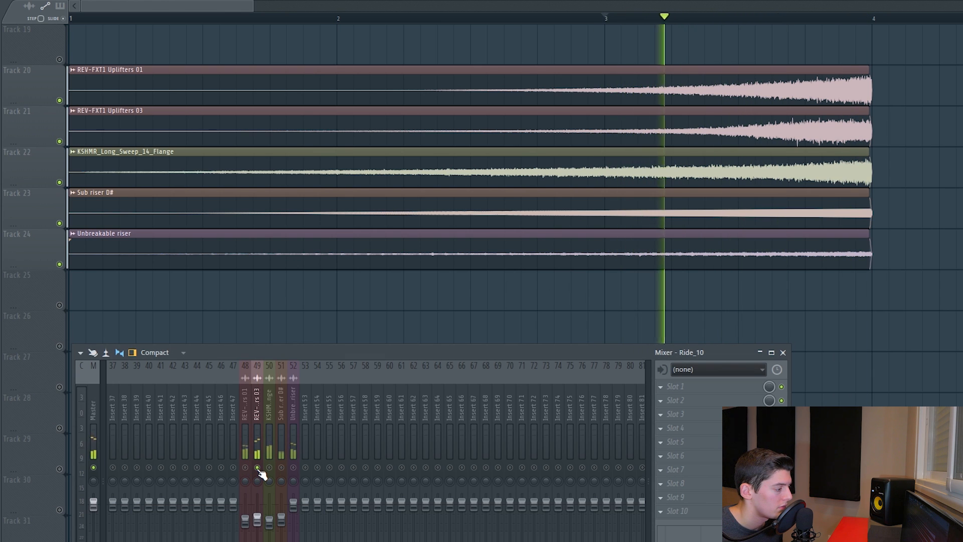
pyautogui.press('space')
# Step: Solo and audition KSHMR_Long_Sweep_14_Flange, Sub riser D# and Unbreakable riser one after another from bar 3
pyautogui.rightClick(270, 468)
pyautogui.press('space')
pyautogui.rightClick(281, 468)
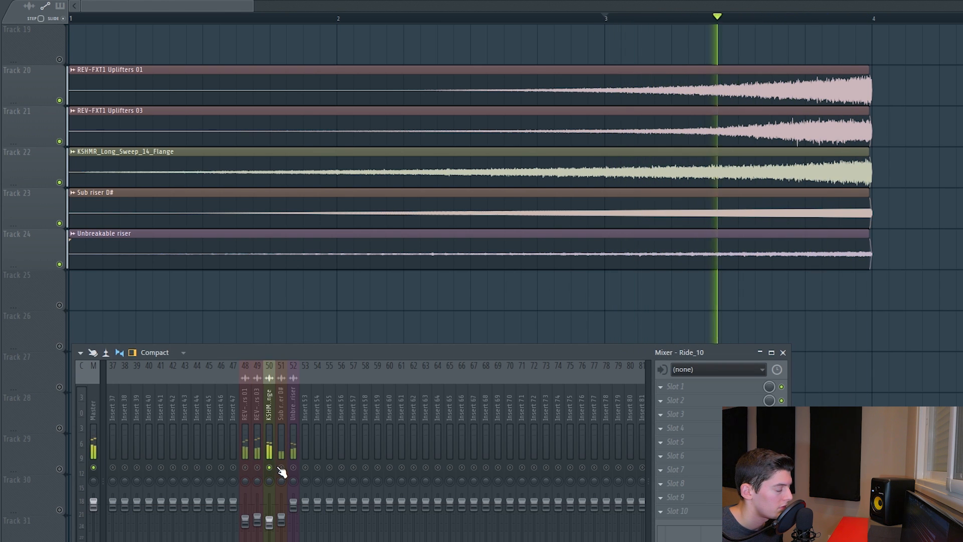
pyautogui.press('space')
pyautogui.press('space')
pyautogui.rightClick(294, 467)
pyautogui.press('space')
pyautogui.press('space')
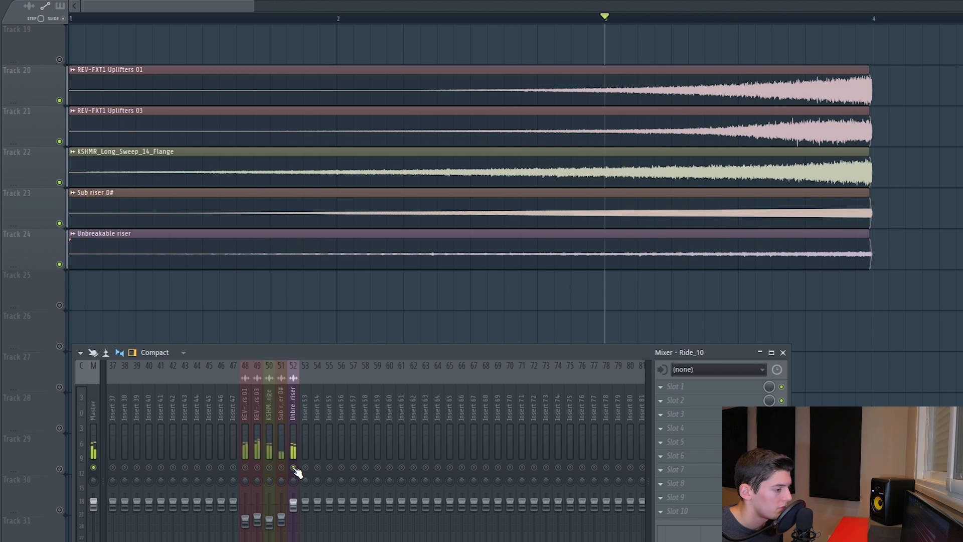
pyautogui.press('space')
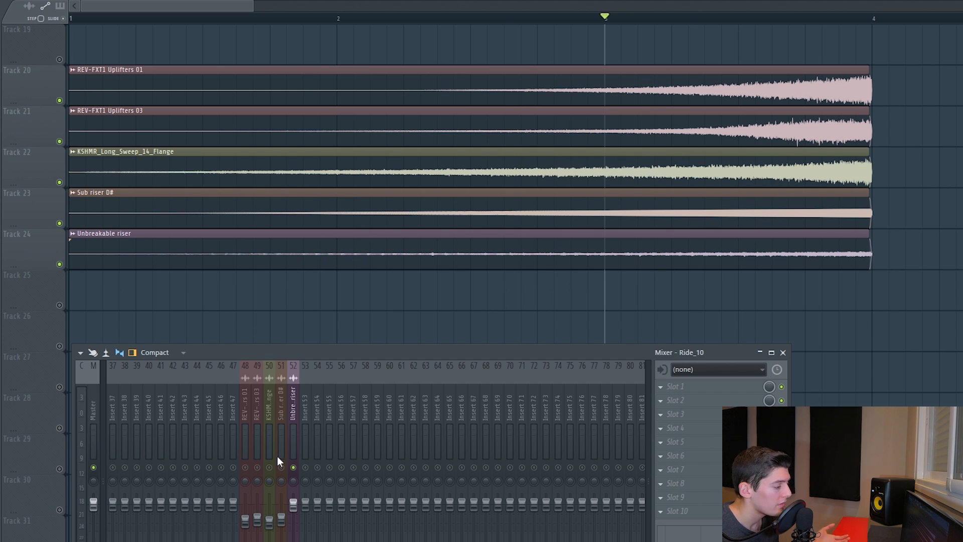
# Step: Solo REV-FXT1 Uplifters 01, pan it left and play it from a little before the middle of bar 3
pyautogui.click(246, 469)
pyautogui.click(245, 420)
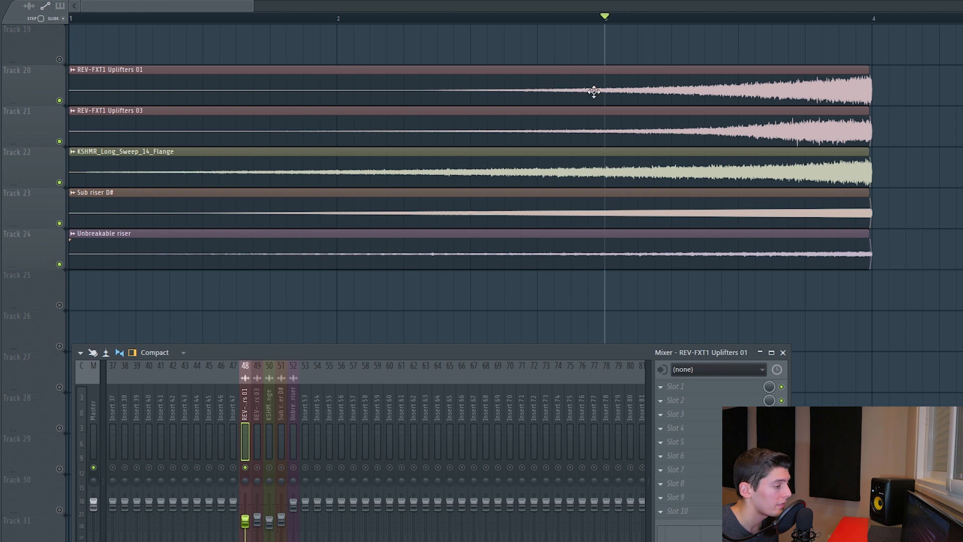
pyautogui.click(717, 21)
pyautogui.press('space')
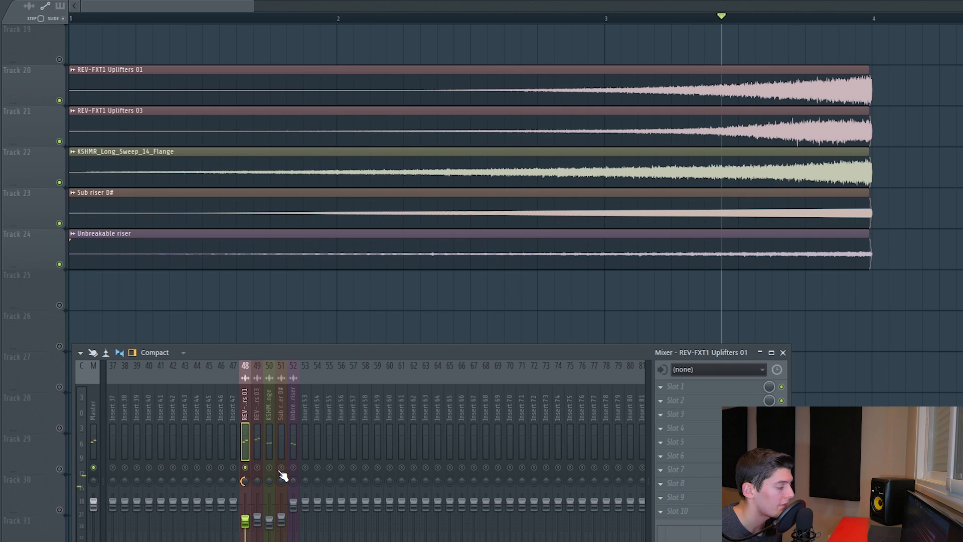
# Step: Unmute Sub riser D#, pan it right and audition it against the left-panned uplifter
pyautogui.click(281, 477)
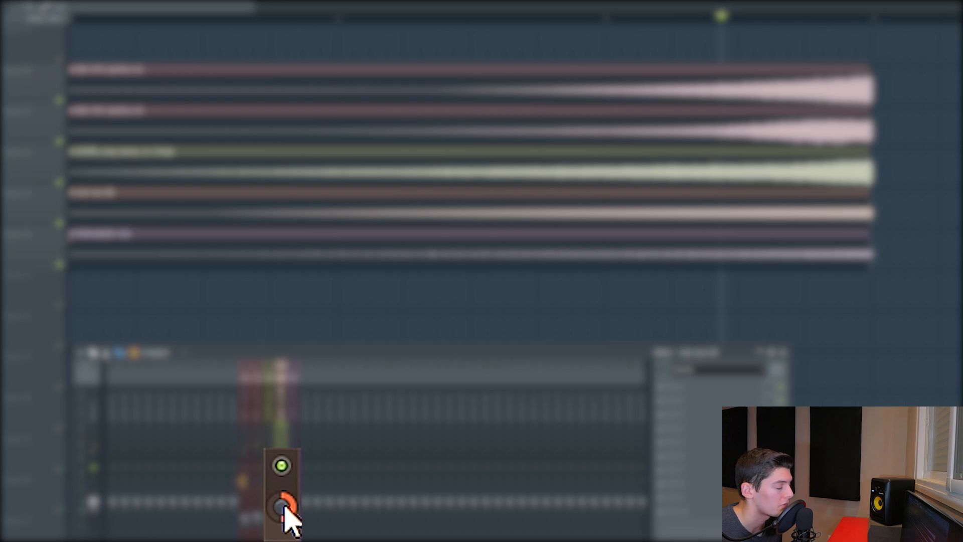
pyautogui.press('space')
pyautogui.press('space')
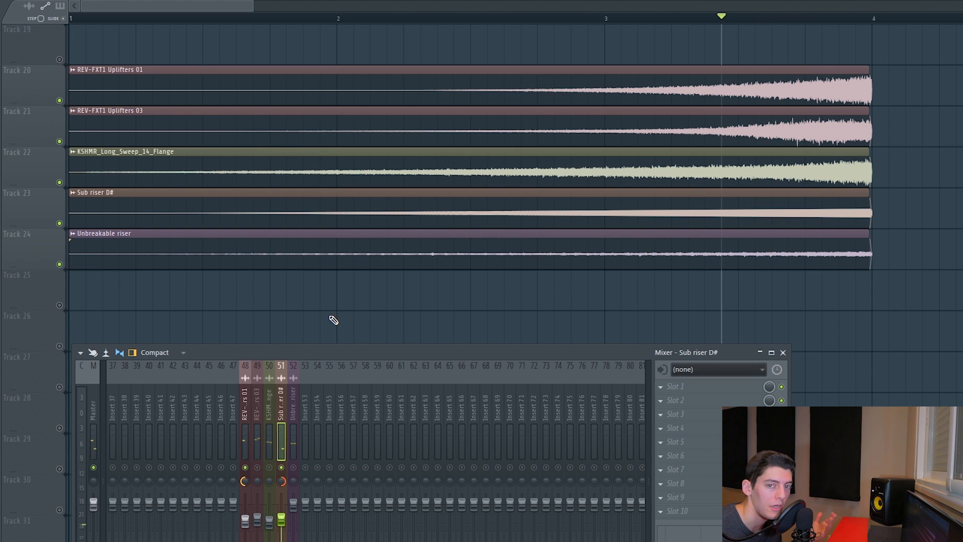
# Step: Recentre the panning of Sub riser D# and REV-FXT1 Uplifters 01, give the uplifter a slight left pan and audition it
pyautogui.keyDown('alt'); pyautogui.click(243, 481); pyautogui.keyUp('alt')
pyautogui.keyDown('alt'); pyautogui.click(282, 482); pyautogui.keyUp('alt')
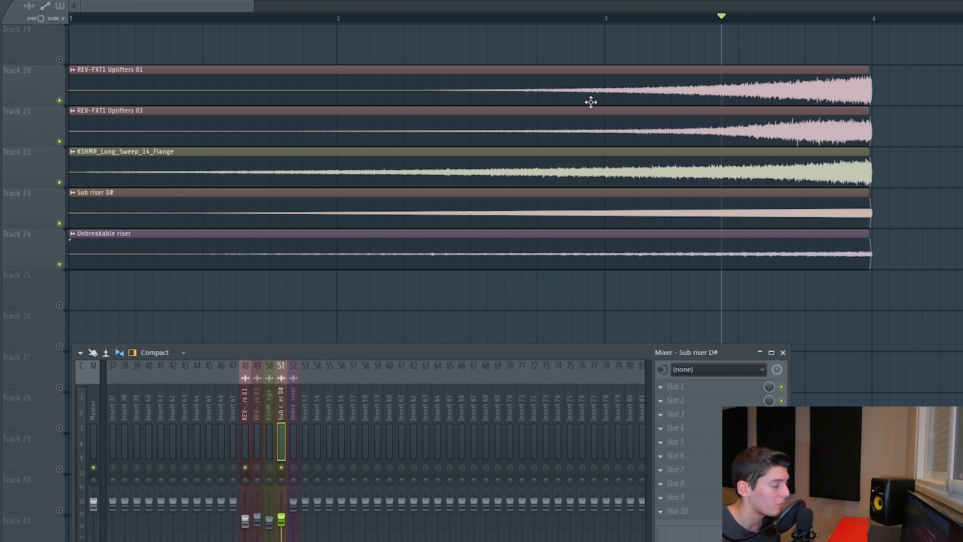
pyautogui.press('space')
pyautogui.press('space')
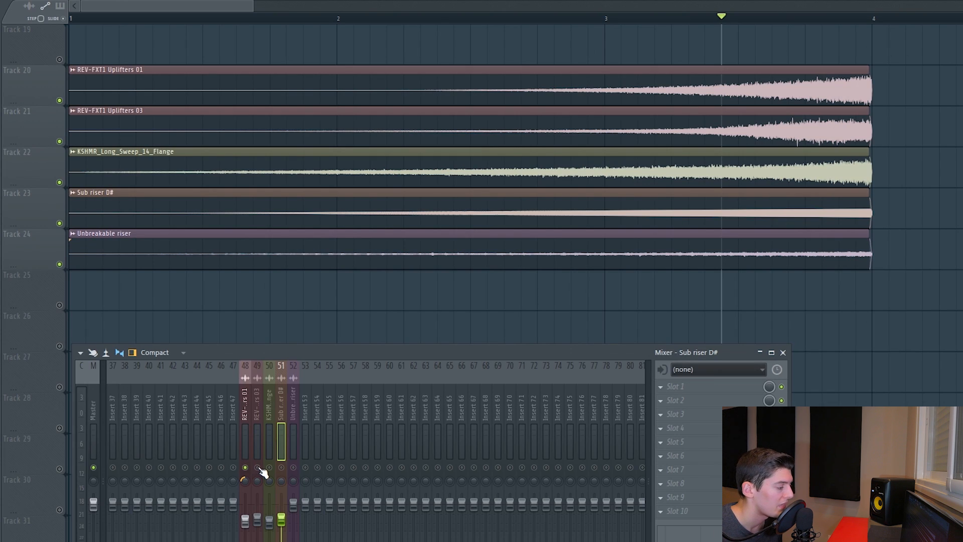
# Step: Solo REV-FXT1 Uplifters 03, audition it and pan it slightly right
pyautogui.rightClick(257, 468)
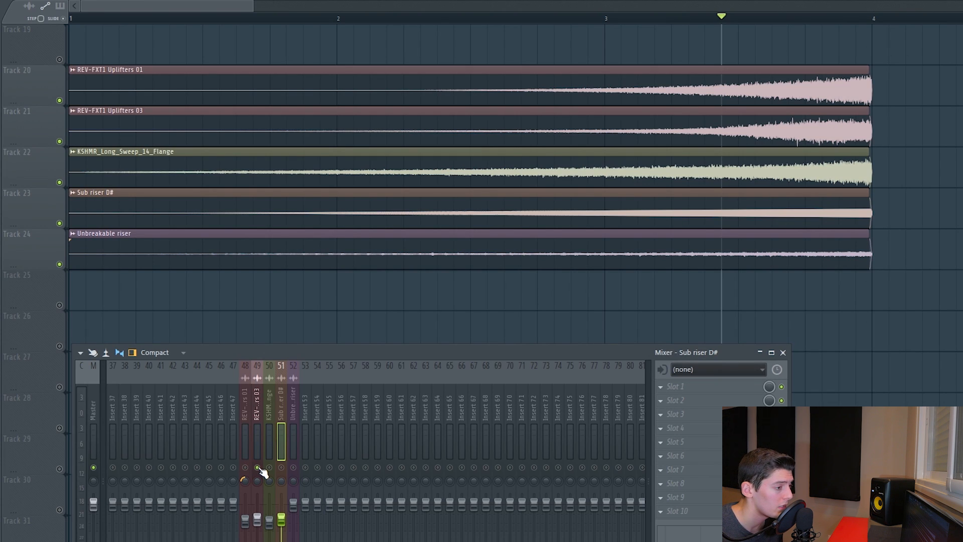
pyautogui.press('space')
pyautogui.press('space')
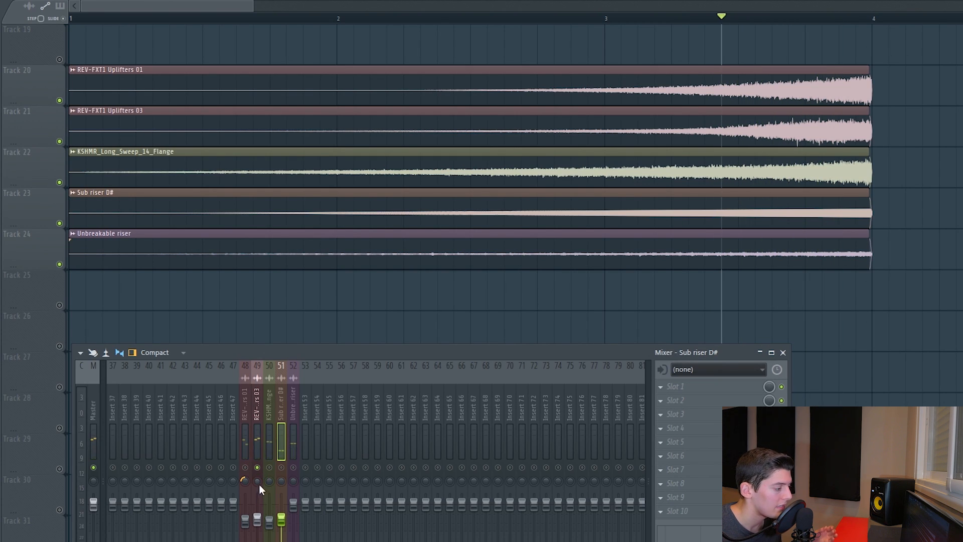
pyautogui.moveTo(259, 484); pyautogui.dragTo(259, 468)
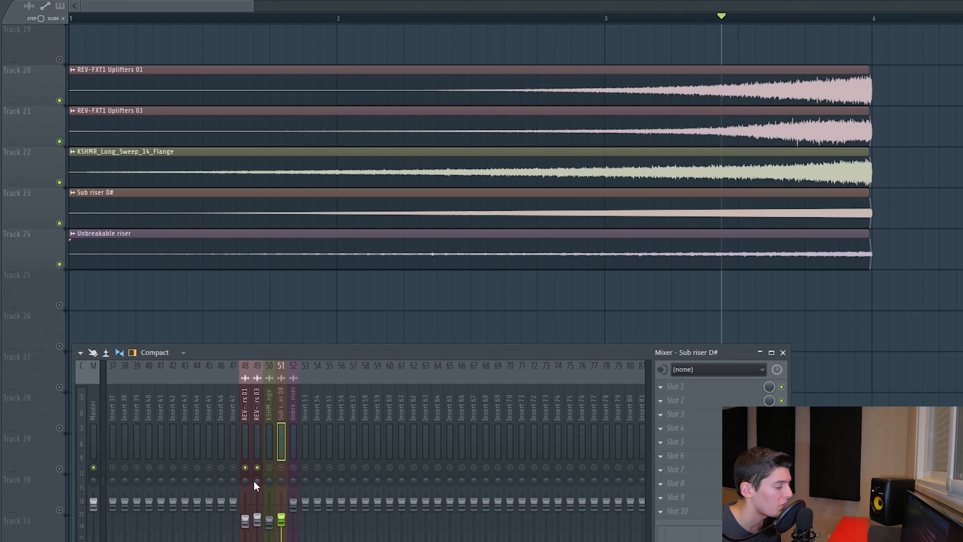
# Step: Play REV-FXT1 Uplifters 01 and 03 together to compare centred panning with opposite left and right panning
pyautogui.press('space')
pyautogui.press('space')
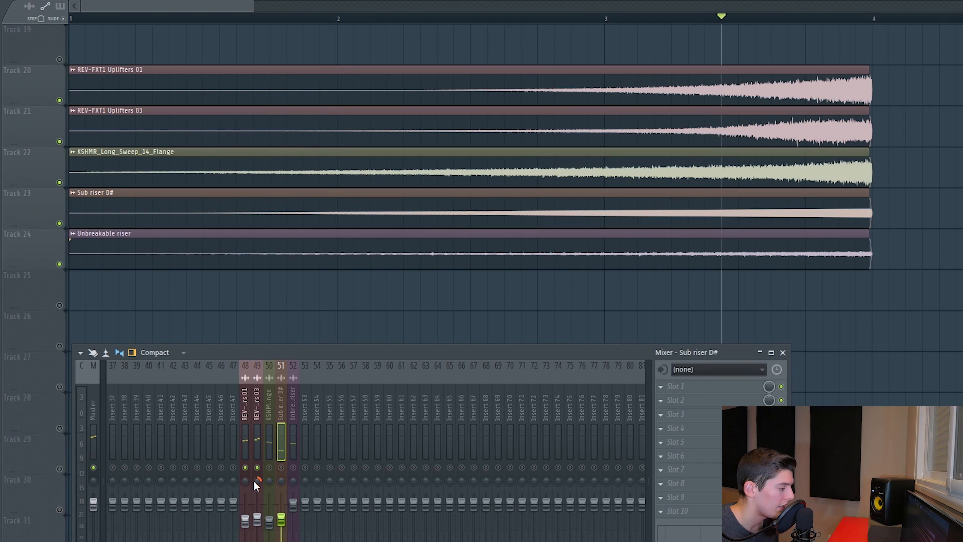
pyautogui.press('space')
pyautogui.press('space')
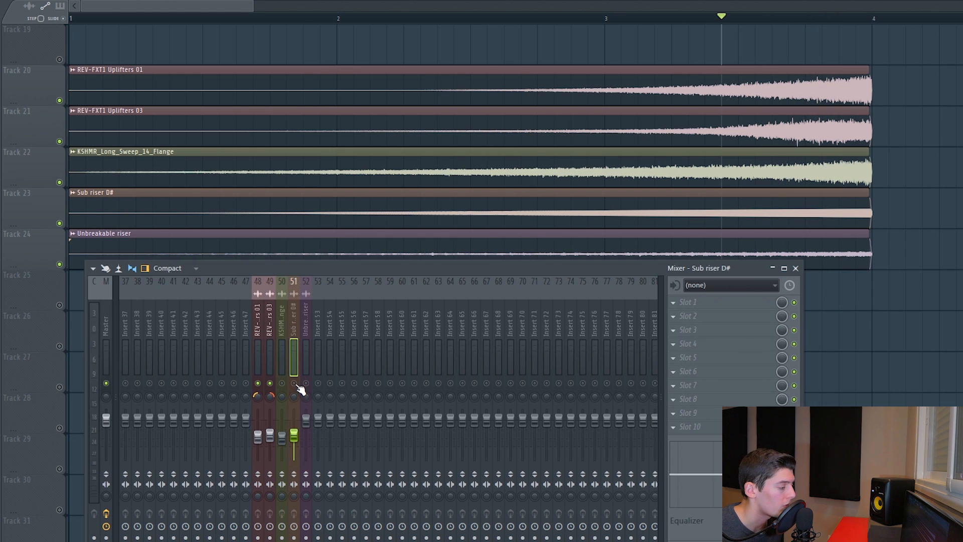
# Step: Unmute Sub riser D# alongside both uplifters and narrow its stereo separation towards mono during playback
pyautogui.click(295, 384)
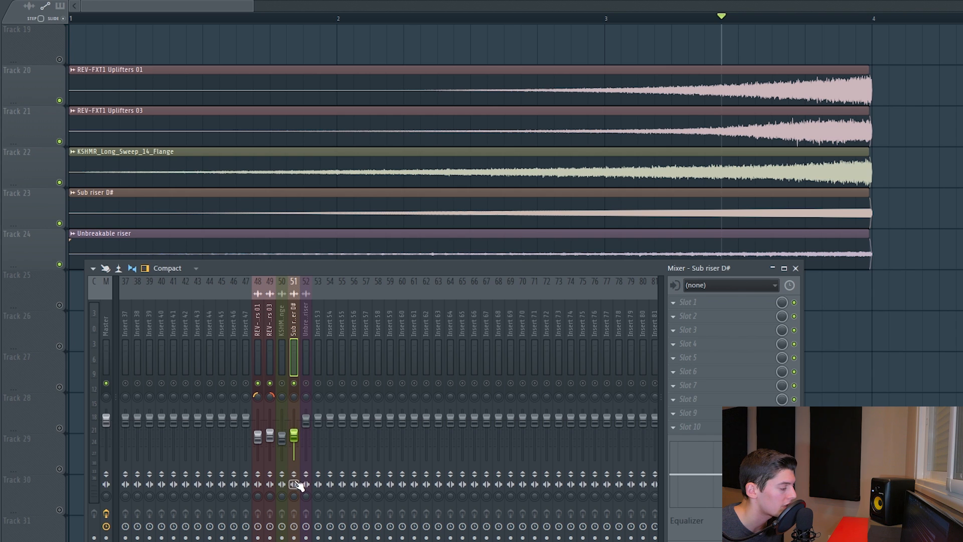
pyautogui.press('space')
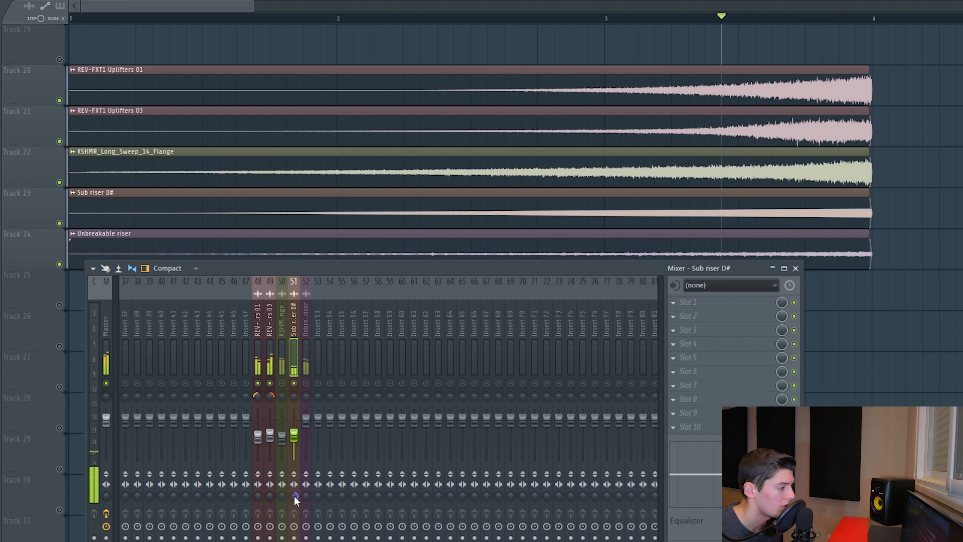
# Step: Solo the KSHMR_Long_Sweep_14_Flange mixer track and audition it
pyautogui.rightClick(283, 384)
pyautogui.click(278, 321)
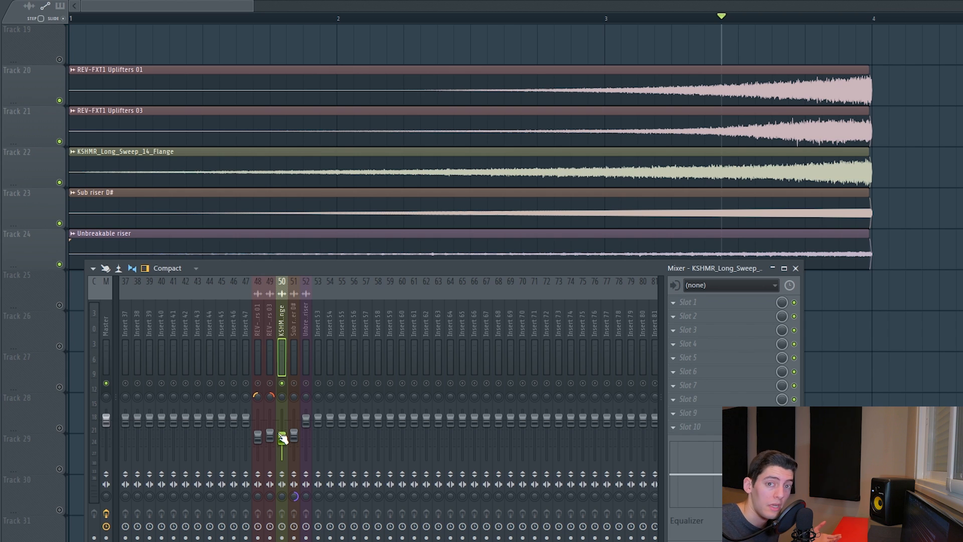
pyautogui.press('space')
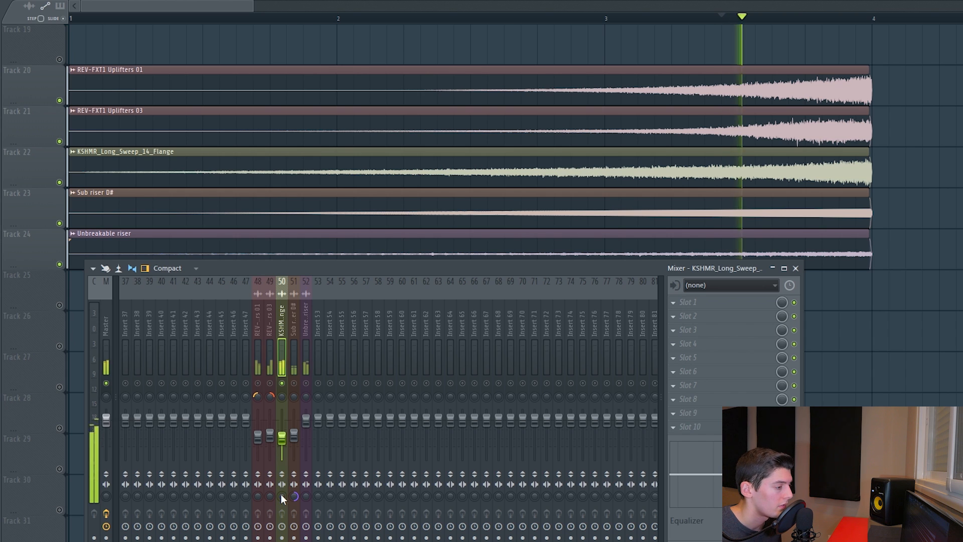
pyautogui.press('space')
# Step: Unmute both REV-FXT1 uplifters and Sub riser D# alongside the KSHMR long sweep
pyautogui.click(270, 384)
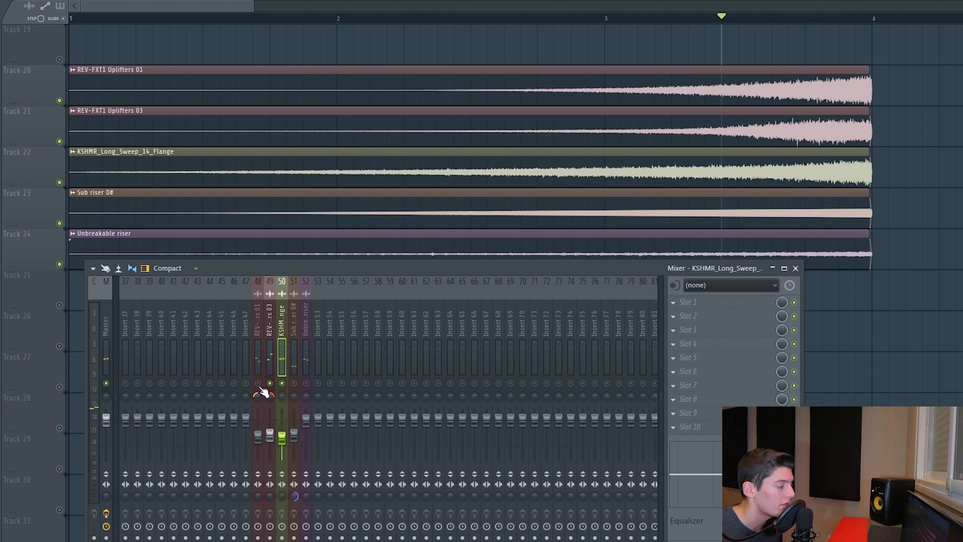
pyautogui.click(258, 384)
pyautogui.click(294, 384)
# Step: Solo the Unbreakable riser mixer track, hide the mixer and audition the riser
pyautogui.rightClick(306, 384)
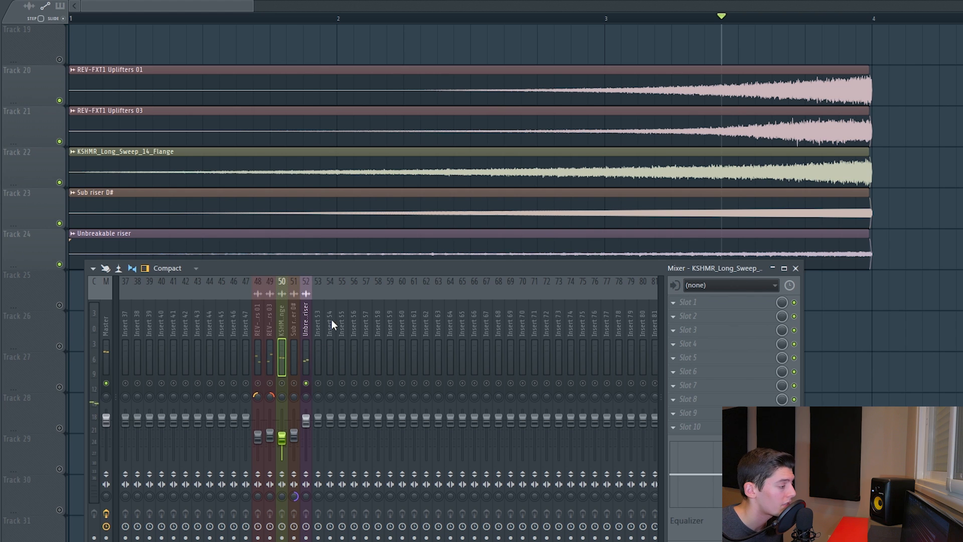
pyautogui.moveTo(341, 269); pyautogui.dragTo(339, 347)
pyautogui.press('F9')
pyautogui.press('space')
pyautogui.press('space')
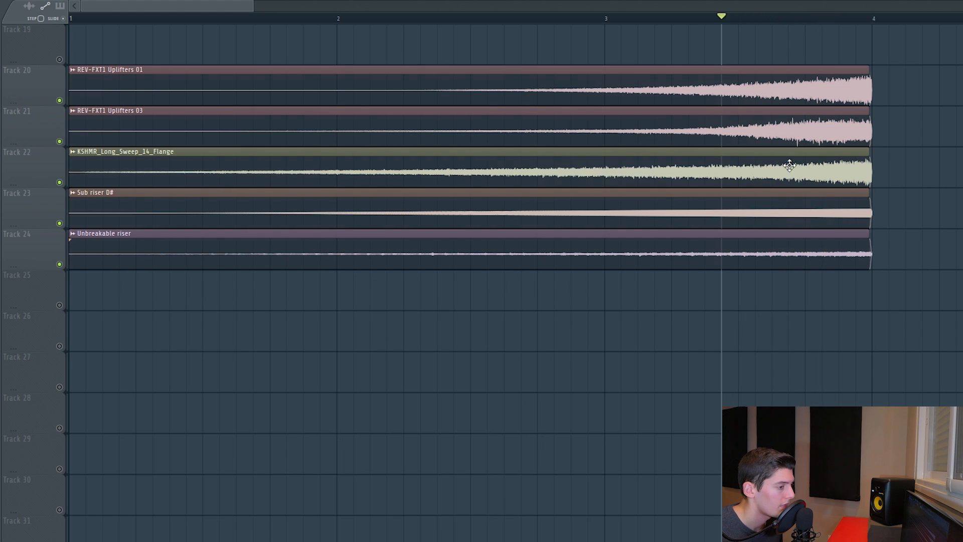
# Step: Select bars 1 to 3 on the timeline, open the Unbreakable riser's channel settings and try its panning control
pyautogui.hotkey('ctrl', 'Return')
pyautogui.doubleClick(343, 248)
pyautogui.moveTo(682, 72); pyautogui.dragTo(467, 91)
pyautogui.moveTo(574, 107); pyautogui.dragTo(574, 131)
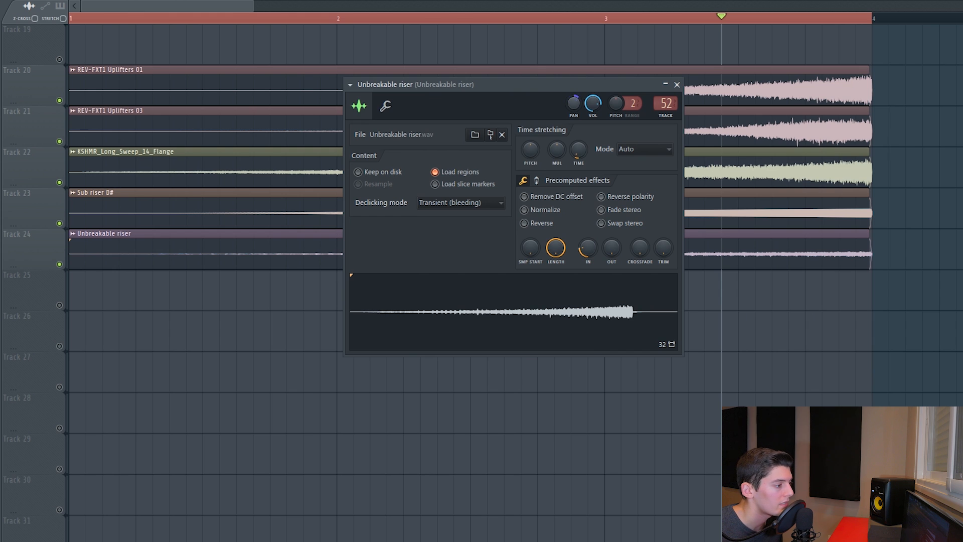
# Step: Create an automation clip for the Unbreakable riser's channel panning and close the channel settings
pyautogui.rightClick(574, 106)
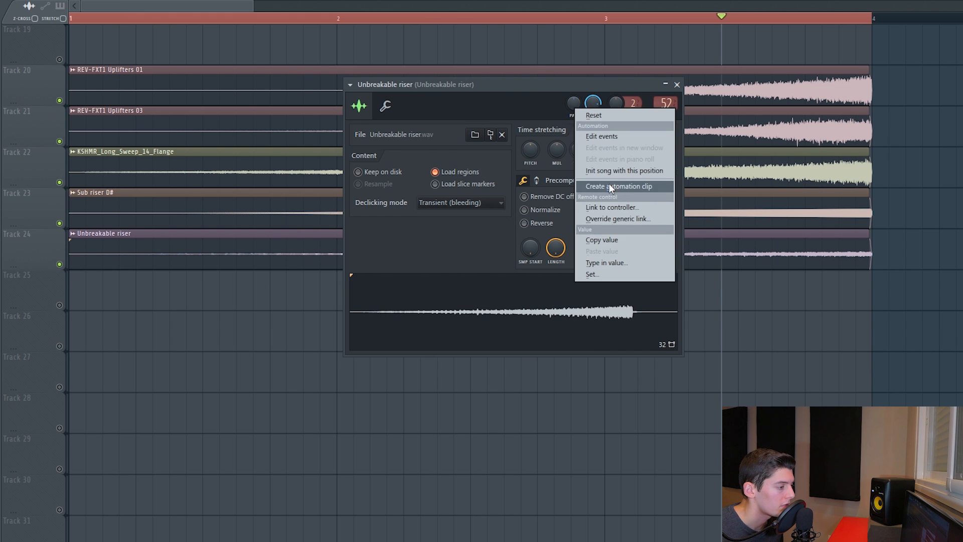
pyautogui.click(609, 184)
pyautogui.click(677, 84)
pyautogui.moveTo(518, 60); pyautogui.dragTo(134, 338)
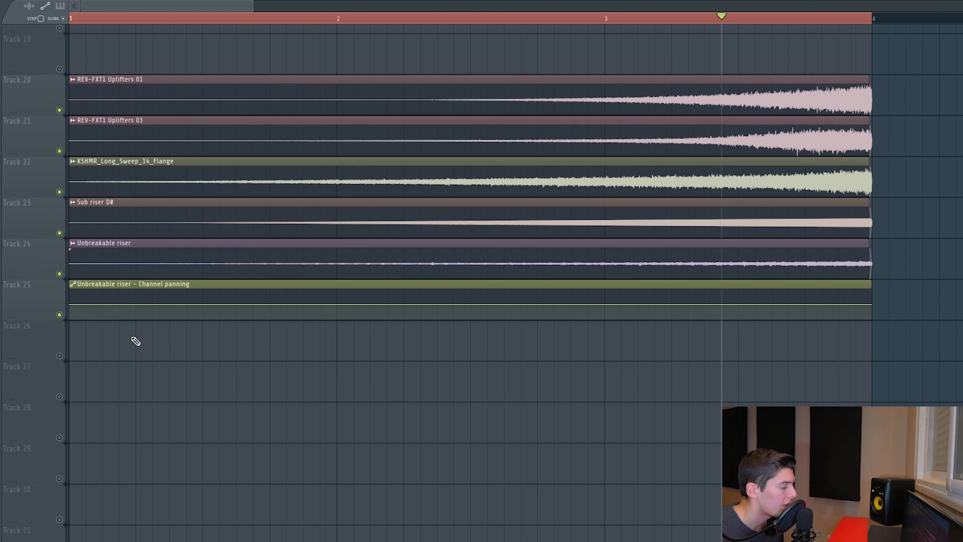
# Step: Try drawing alternating left and right panning points at the start of the Unbreakable riser's automation clip
pyautogui.moveTo(71, 290); pyautogui.dragTo(88, 333)
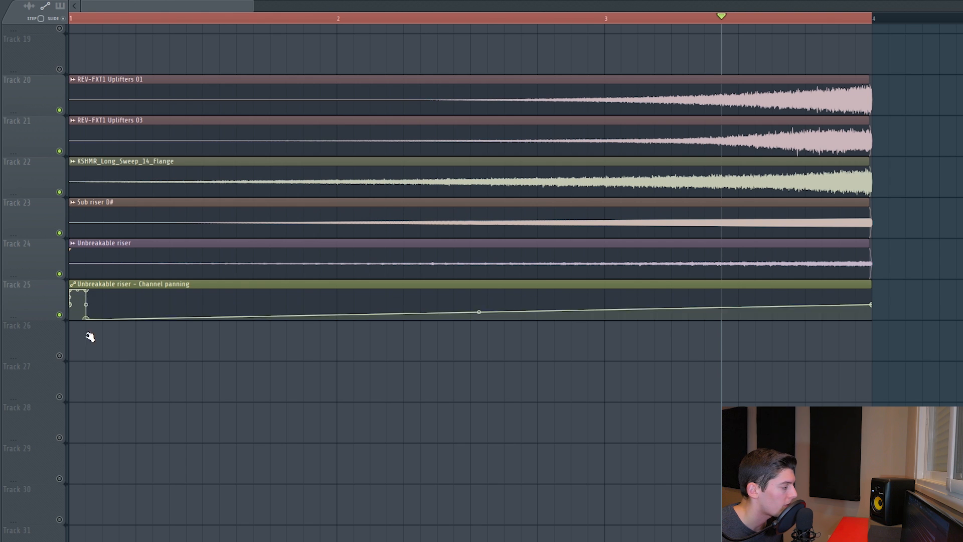
pyautogui.moveTo(101, 301)
pyautogui.mouseDown()
pyautogui.moveTo(102, 281)
pyautogui.moveTo(113, 295)
pyautogui.mouseUp()
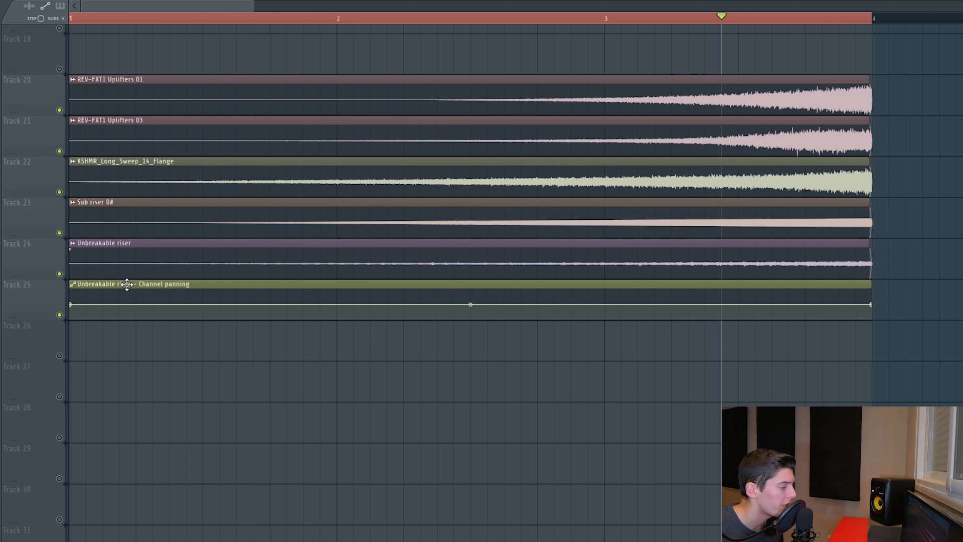
# Step: Enable the LFO in the Unbreakable riser's channel panning automation clip and adjust its amount
pyautogui.doubleClick(127, 285)
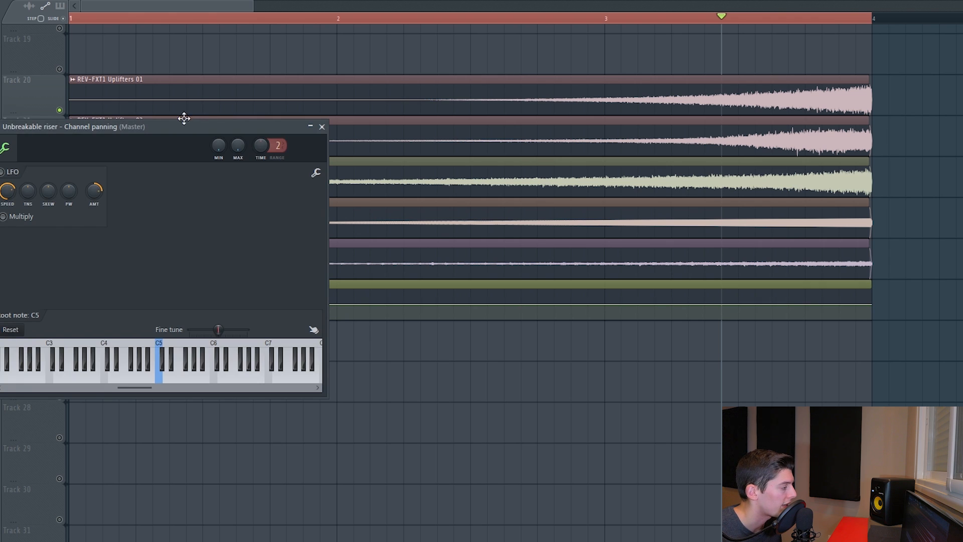
pyautogui.moveTo(184, 119); pyautogui.dragTo(644, 79)
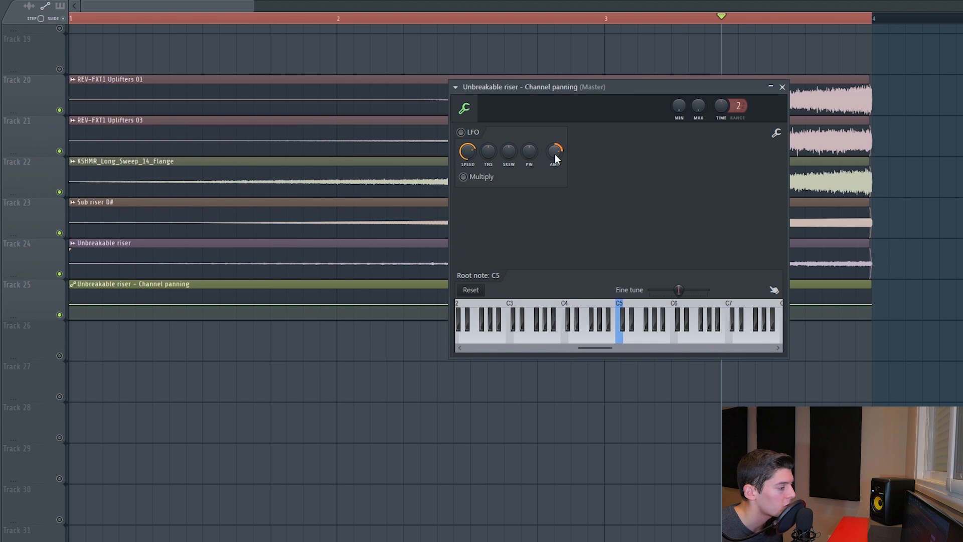
pyautogui.moveTo(555, 155); pyautogui.dragTo(554, 149)
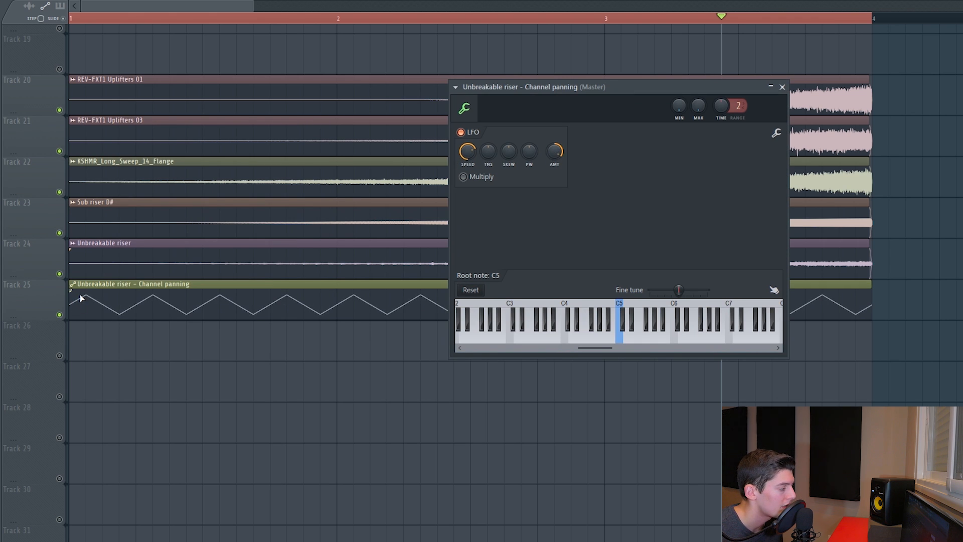
# Step: Create an automation clip for the panning LFO's amount and place it on Track 26
pyautogui.rightClick(555, 151)
pyautogui.click(572, 227)
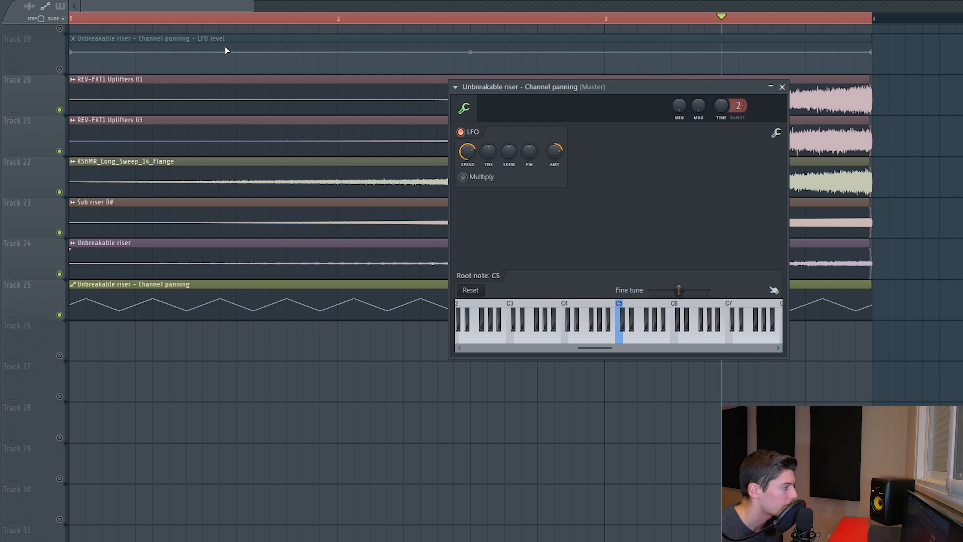
pyautogui.moveTo(225, 50); pyautogui.dragTo(71, 339)
# Step: Set the LFO level clip's first point to 0.5, raise its end point and audition the riser
pyautogui.rightClick(71, 339)
pyautogui.click(71, 340)
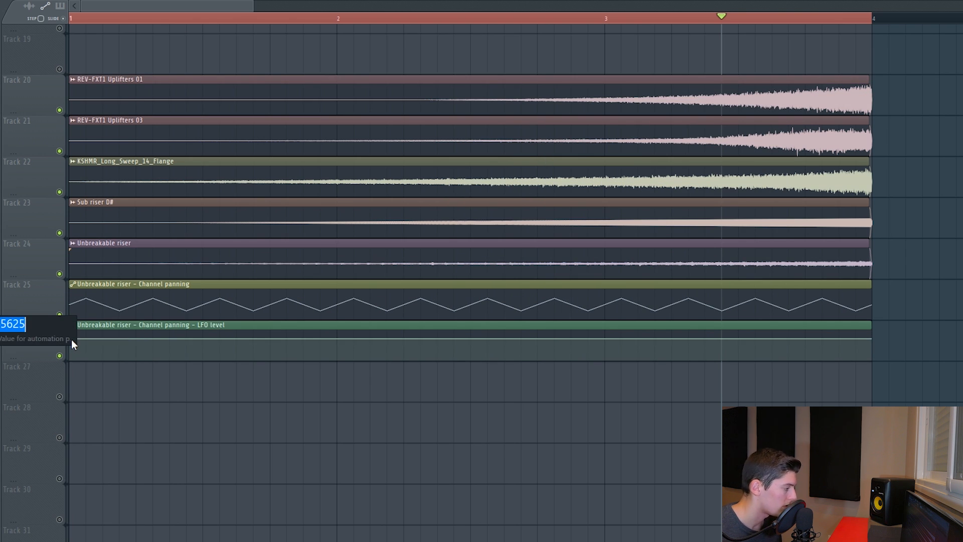
pyautogui.write('0.5')
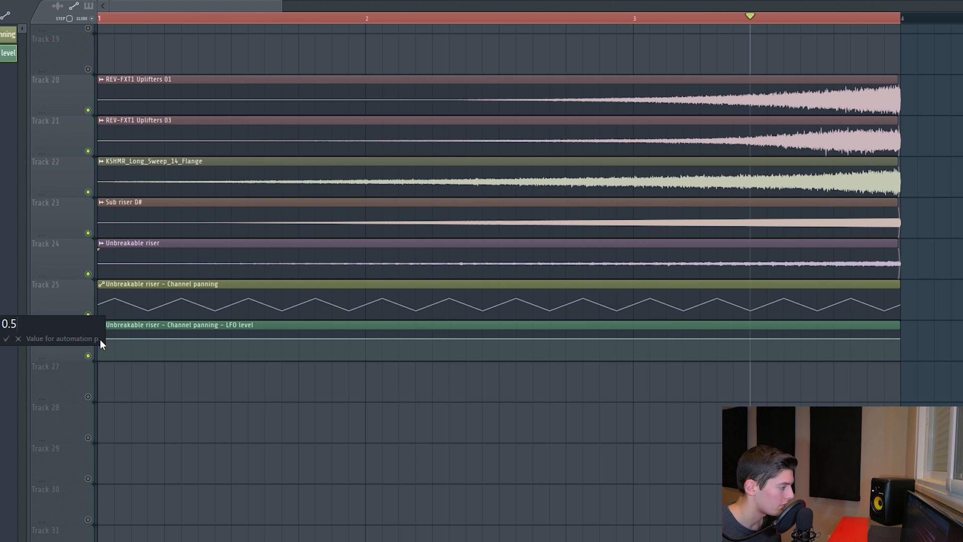
pyautogui.press('Return')
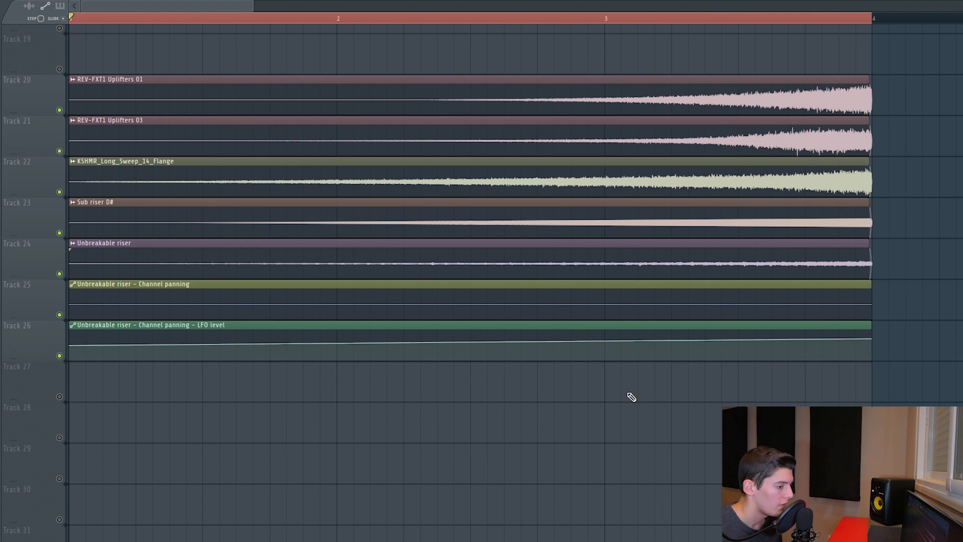
pyautogui.moveTo(874, 340); pyautogui.dragTo(873, 337)
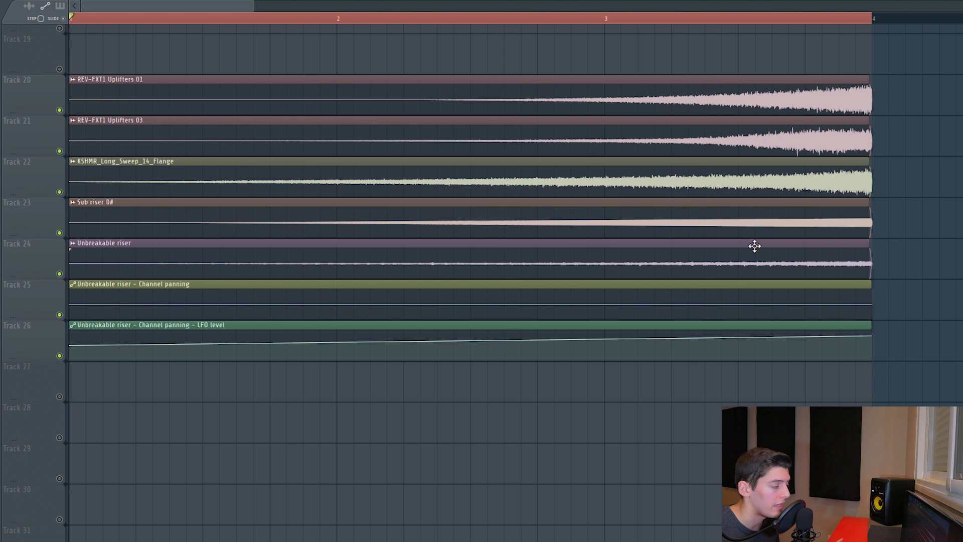
pyautogui.press('space')
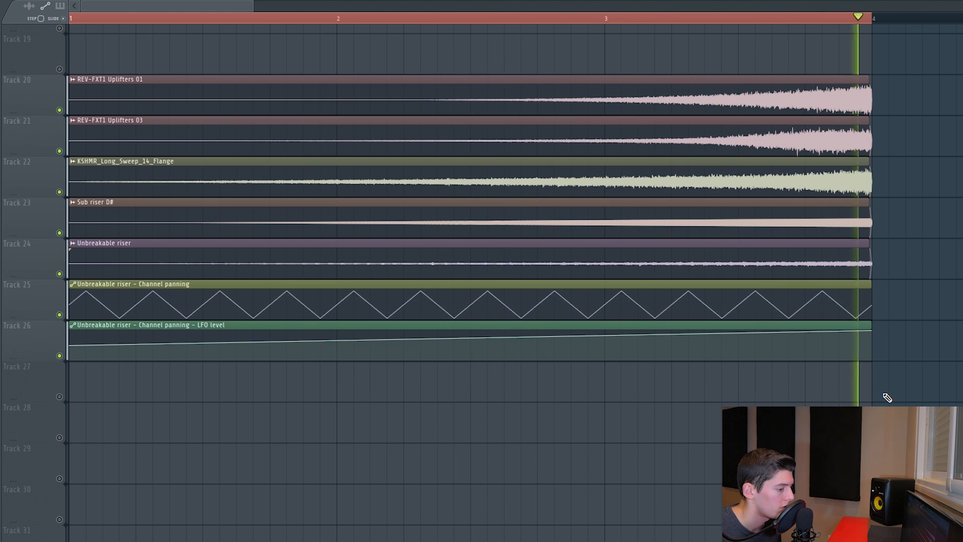
pyautogui.press('space')
# Step: Create an automation clip for the panning LFO's speed, raise its end point and play from the start
pyautogui.doubleClick(415, 284)
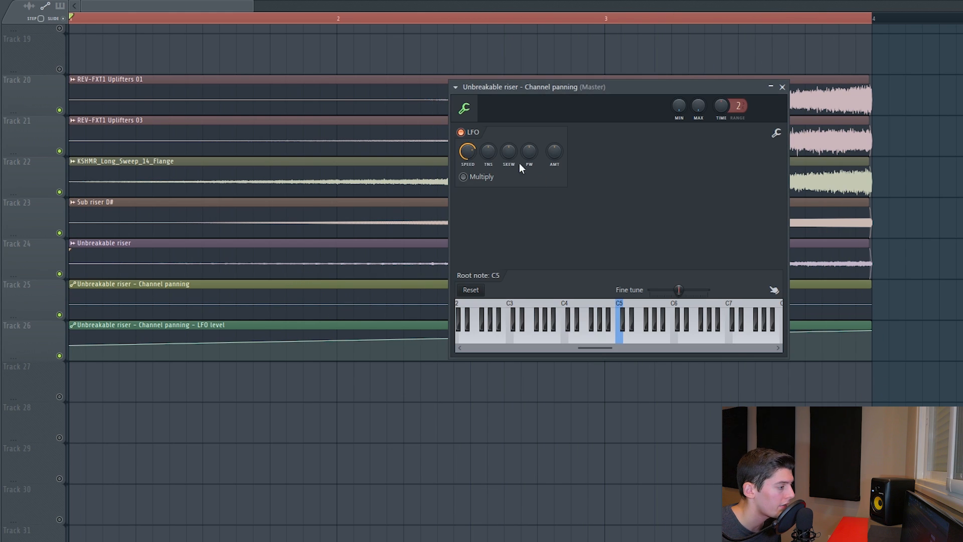
pyautogui.rightClick(466, 153)
pyautogui.click(494, 231)
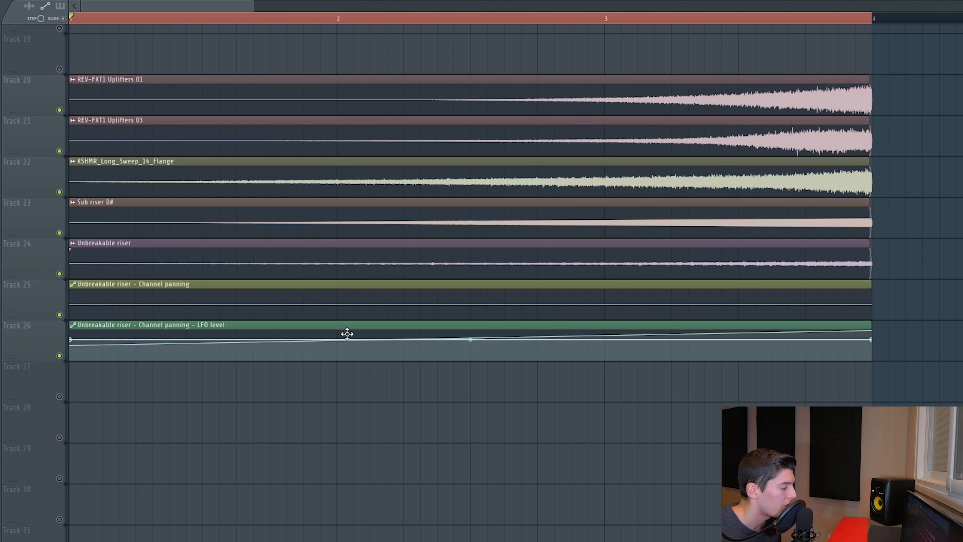
pyautogui.moveTo(874, 383); pyautogui.dragTo(873, 378)
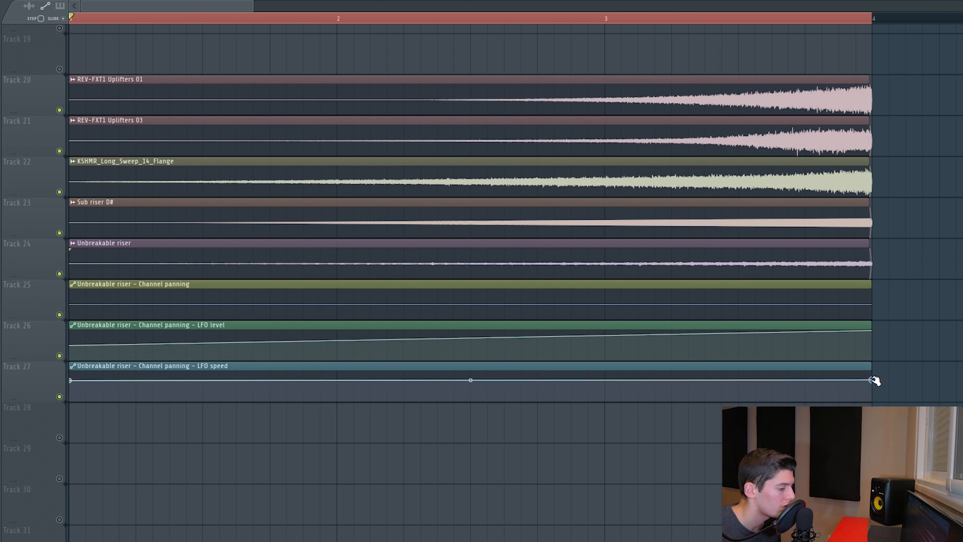
pyautogui.moveTo(87, 15)
pyautogui.mouseDown()
pyautogui.moveTo(289, 28)
pyautogui.moveTo(337, 21)
pyautogui.moveTo(725, 27)
pyautogui.moveTo(72, 22)
pyautogui.mouseUp()
pyautogui.press('space')
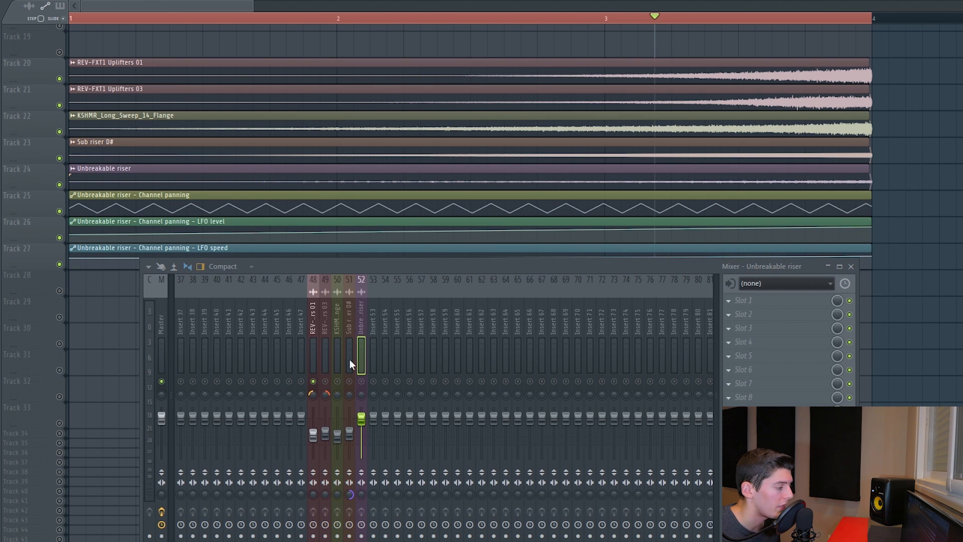
# Step: Solo and audition the REV-FXT1 Uplifters 03, KSHMR sweep and Sub riser D# mixer tracks in turn
pyautogui.press('space')
pyautogui.press('space')
pyautogui.rightClick(325, 382)
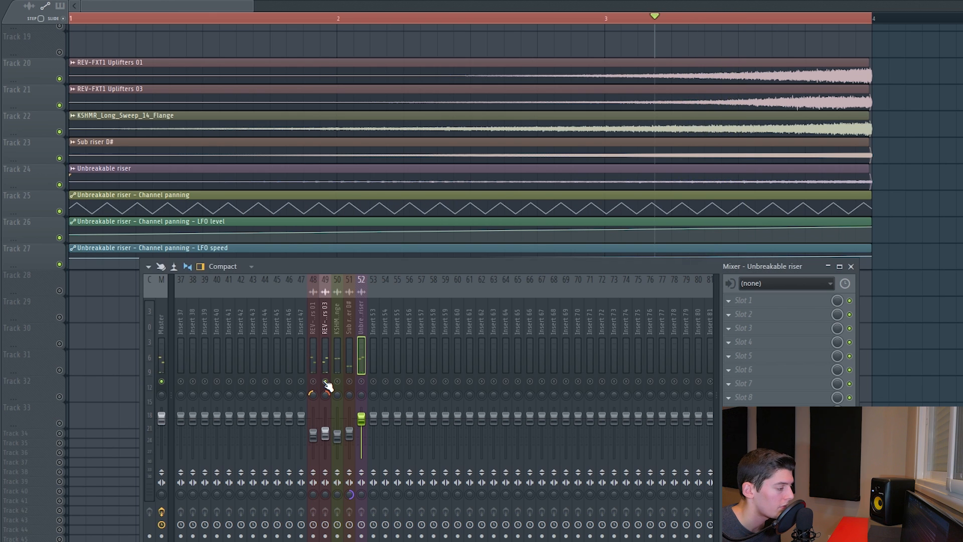
pyautogui.press('space')
pyautogui.press('space')
pyautogui.rightClick(337, 382)
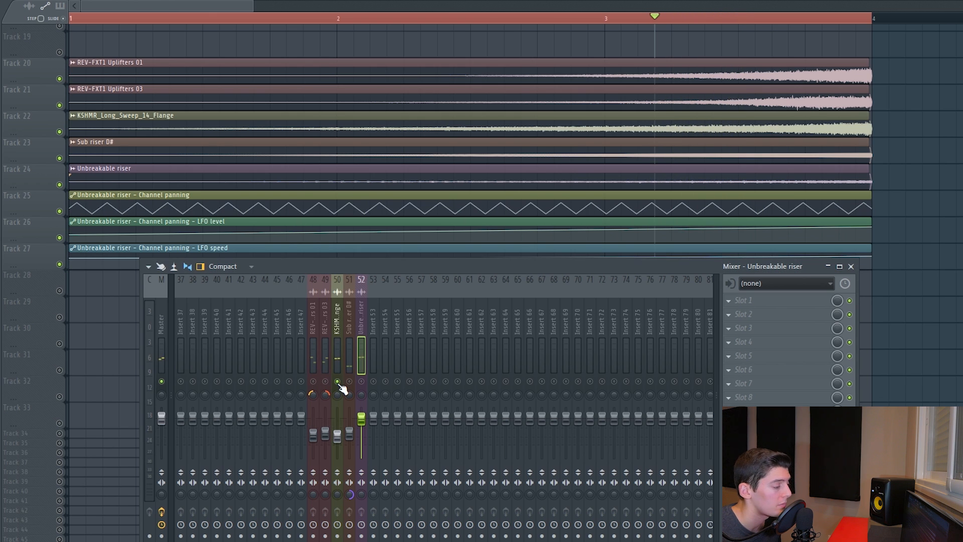
pyautogui.press('space')
pyautogui.press('space')
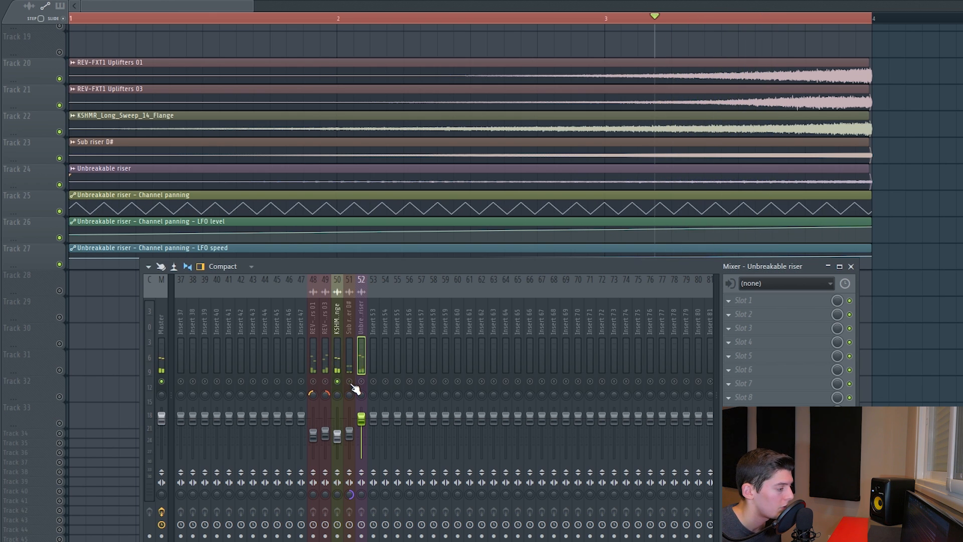
pyautogui.press('space')
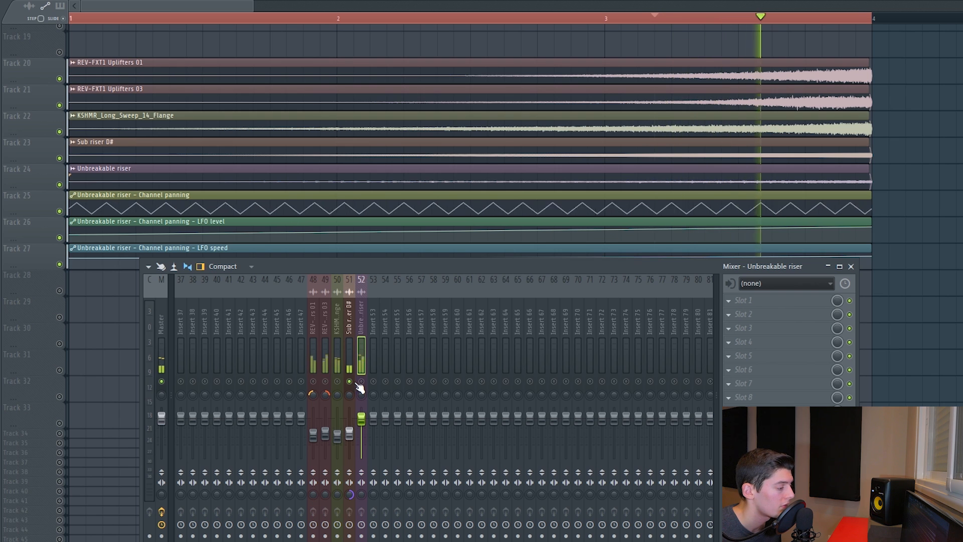
pyautogui.press('space')
pyautogui.press('space')
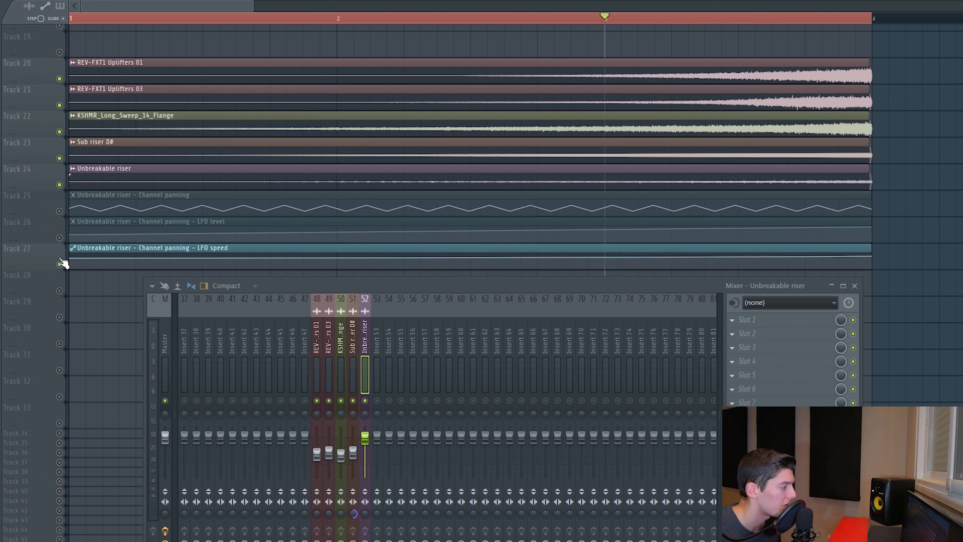
# Step: Mute the LFO speed automation track and compare playback of all the risers without and with panning
pyautogui.click(60, 260)
pyautogui.press('space')
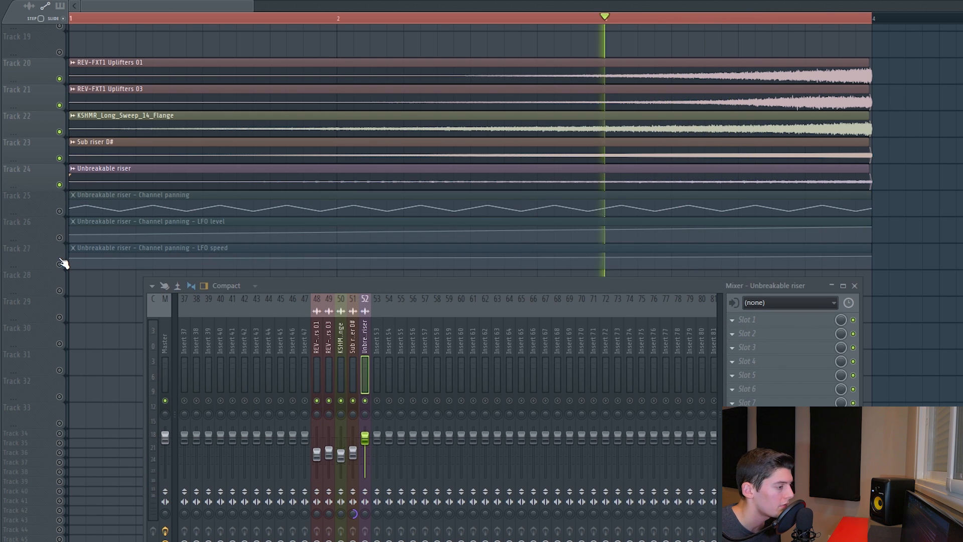
pyautogui.press('space')
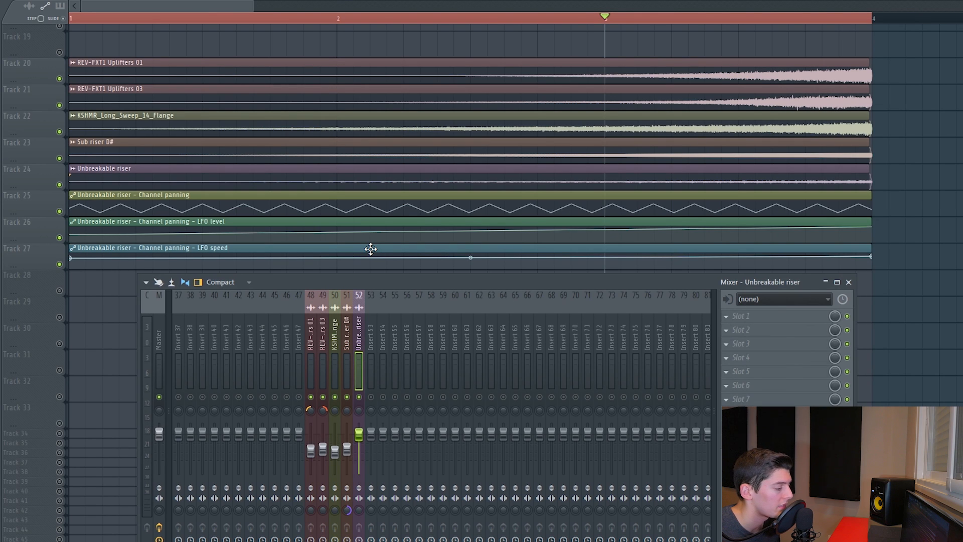
pyautogui.press('space')
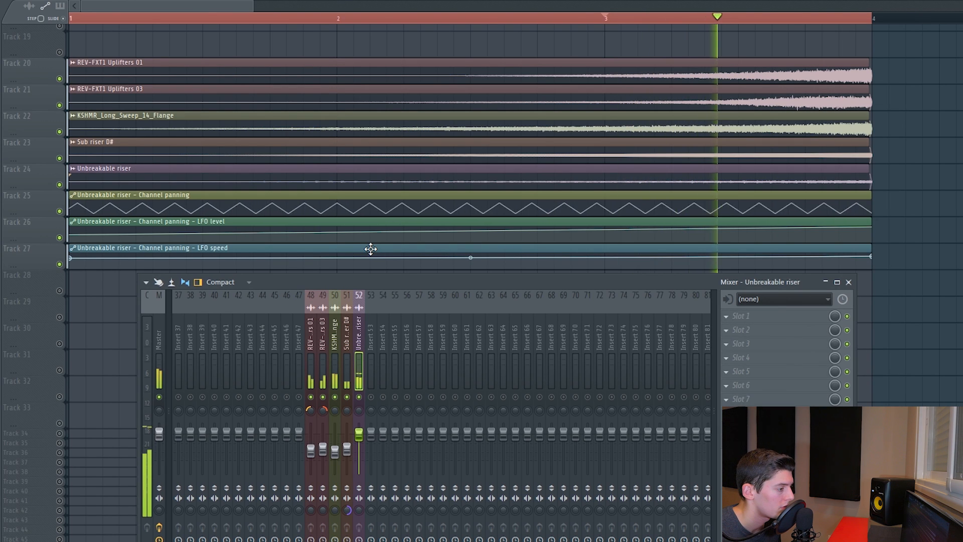
pyautogui.press('space')
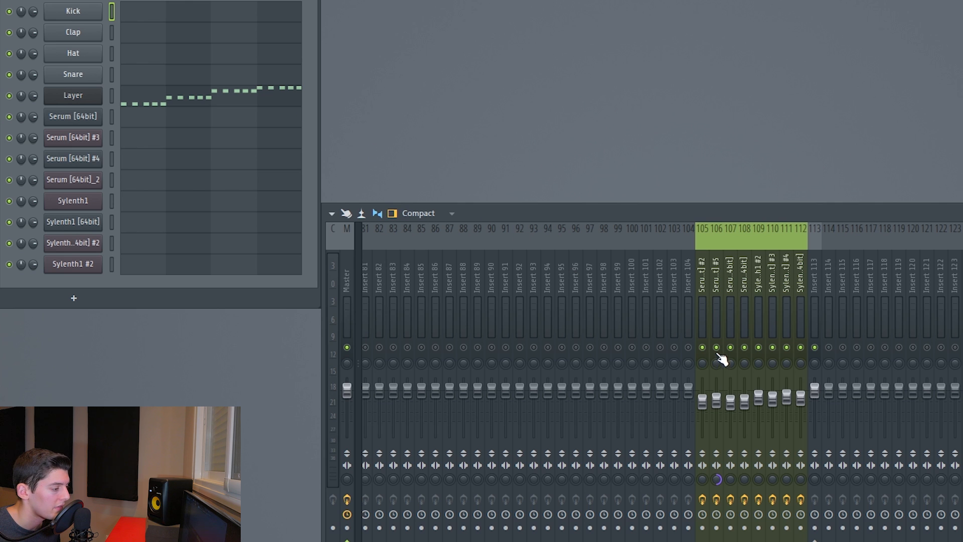
# Step: Audition the full synth layer, solo the Serum track on insert 105 and pan it left
pyautogui.press('space')
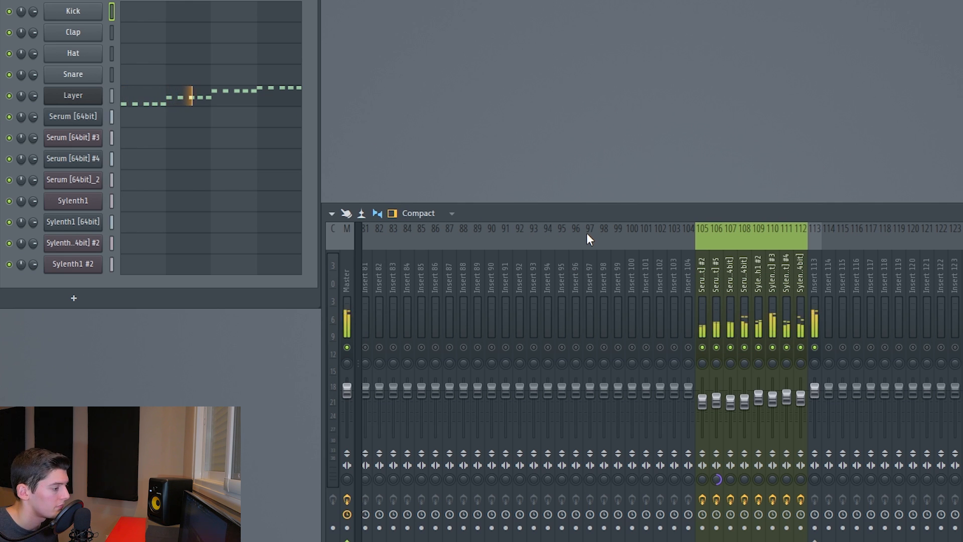
pyautogui.press('space')
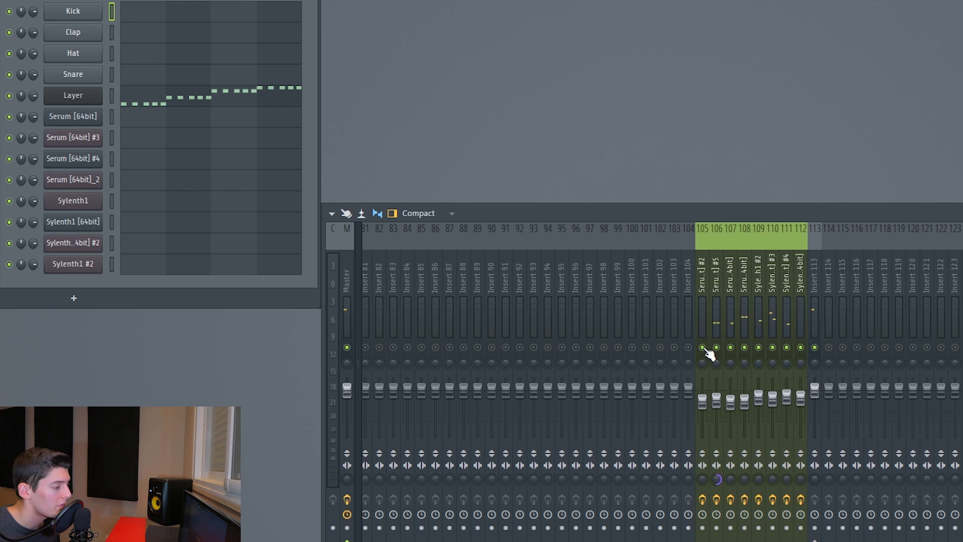
pyautogui.rightClick(703, 348)
pyautogui.press('space')
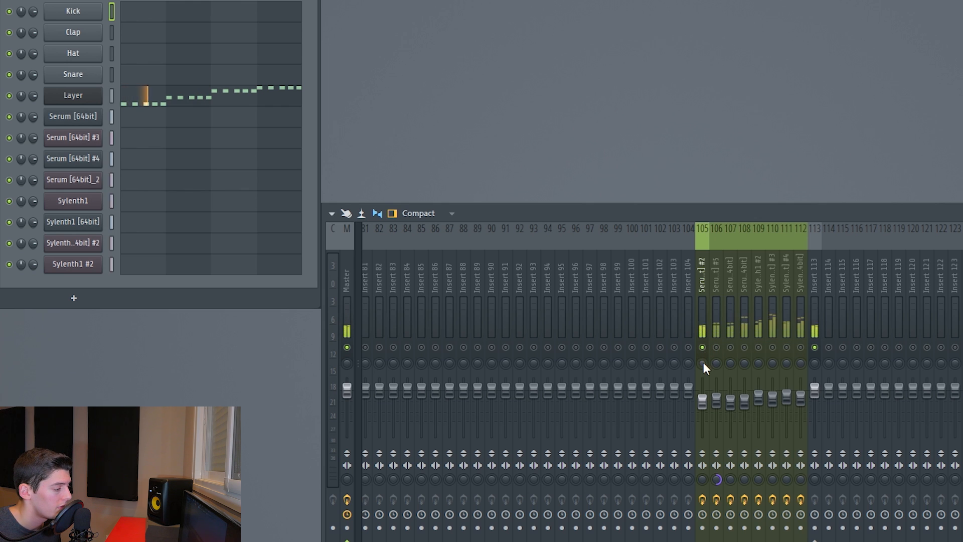
pyautogui.press('space')
pyautogui.scroll(-5, 703, 362)
# Step: Solo the Serum track on insert 106, try panning it right and audition it together with insert 105
pyautogui.rightClick(717, 348)
pyautogui.scroll(5, 715, 364)
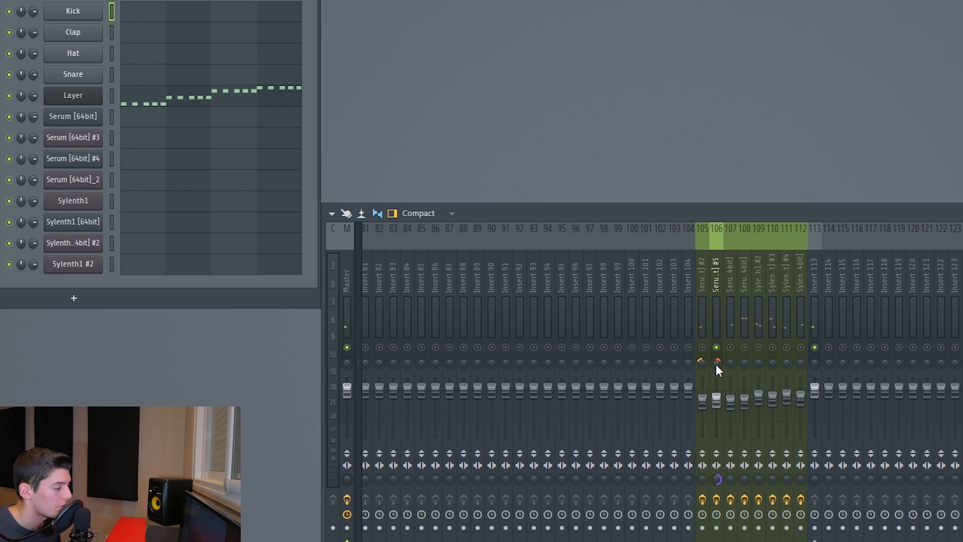
pyautogui.press('space')
pyautogui.click(703, 348)
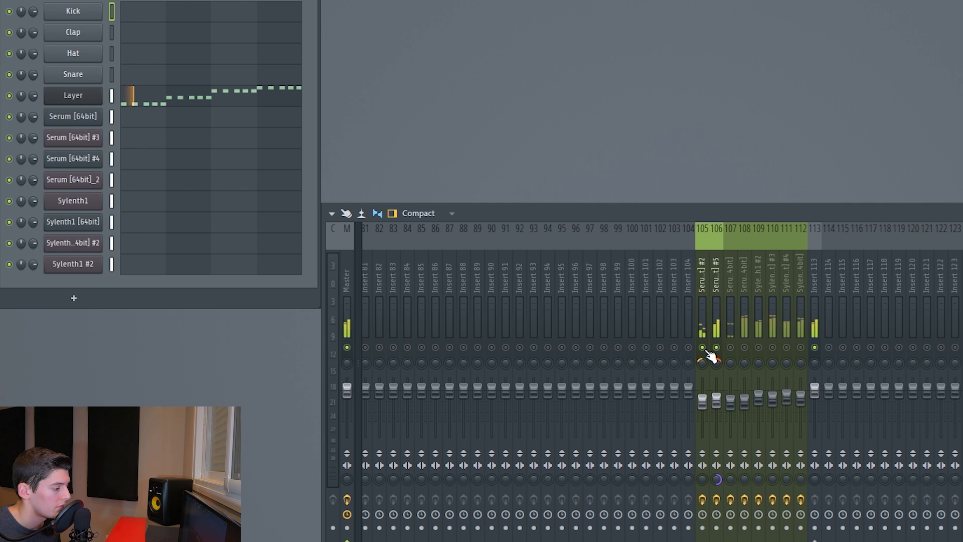
pyautogui.press('space')
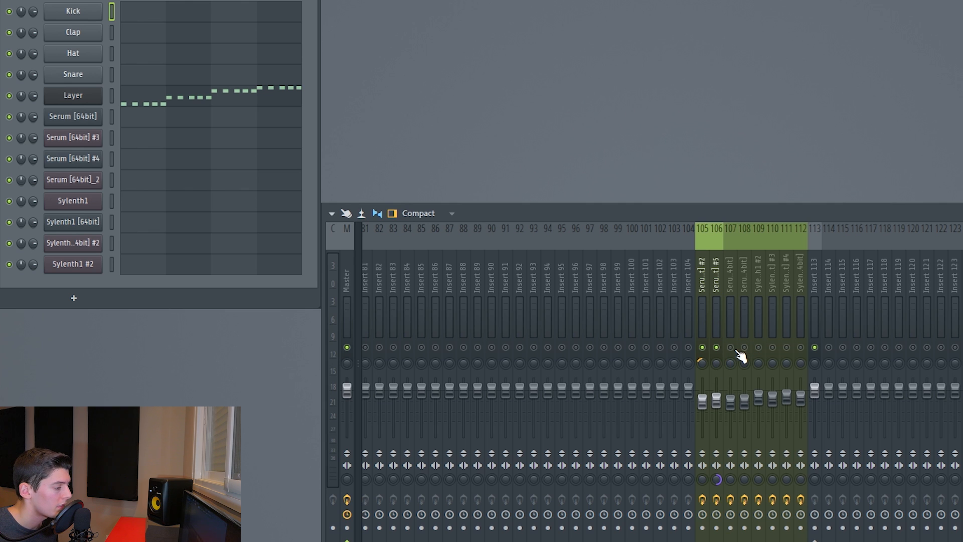
# Step: Audition the Serum track on insert 107, pan it right and solo it together with insert 105
pyautogui.rightClick(731, 348)
pyautogui.press('space')
pyautogui.rightClick(703, 347)
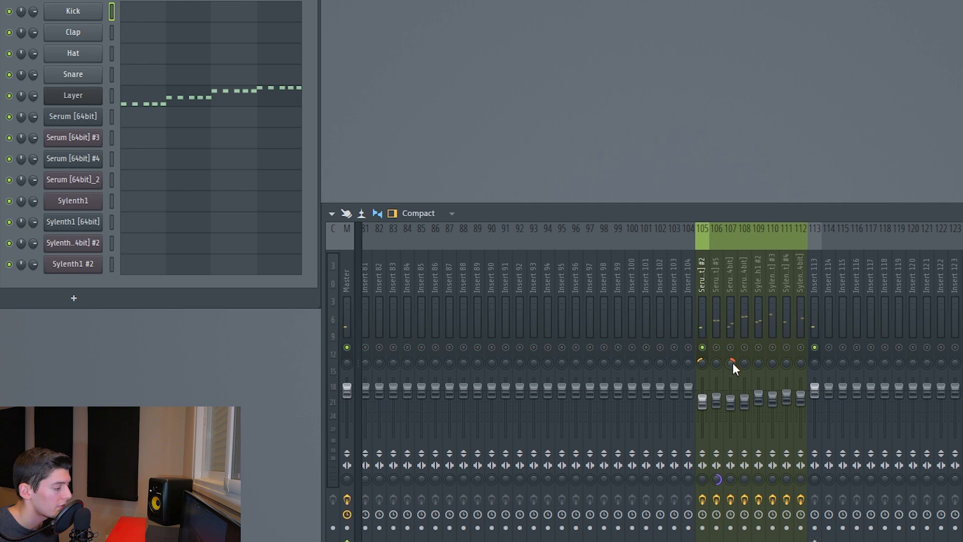
pyautogui.click(731, 347)
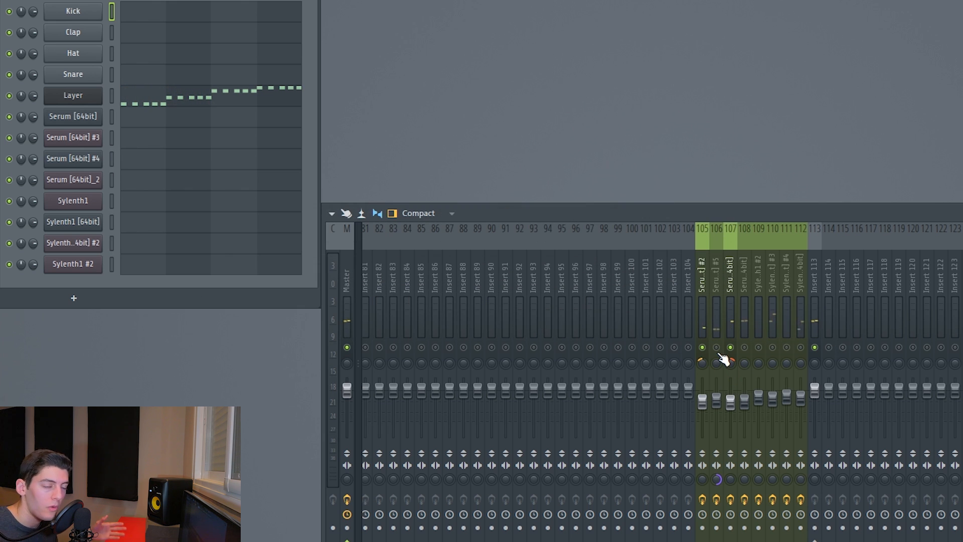
# Step: Audition the Serum track on insert 108 in solo and compare it with the Sylenth tracks on inserts 109 to 112
pyautogui.rightClick(745, 349)
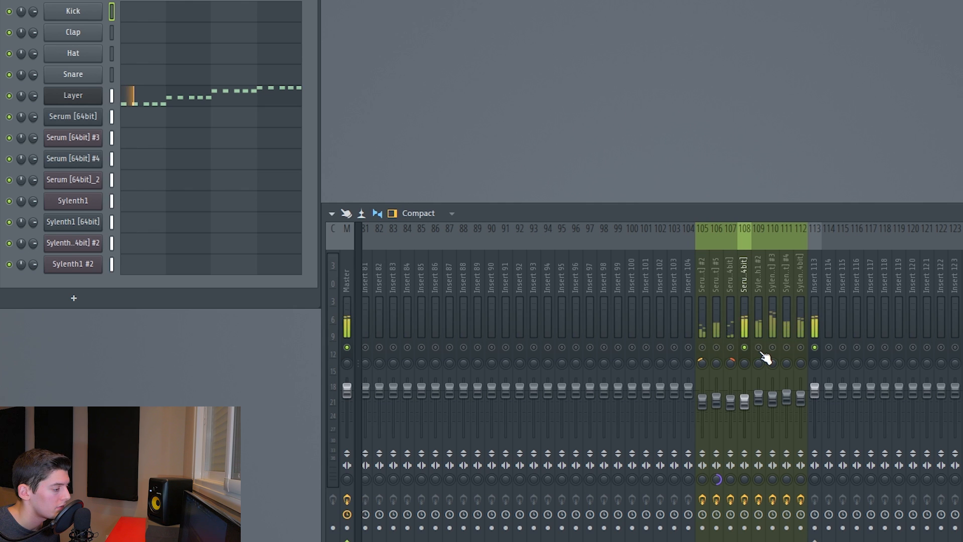
pyautogui.press('space')
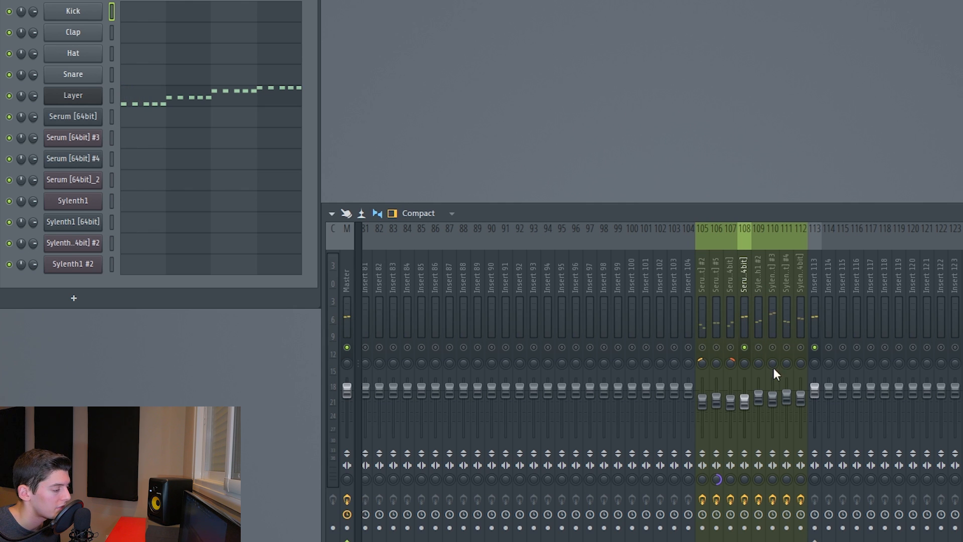
pyautogui.rightClick(759, 348)
pyautogui.press('space')
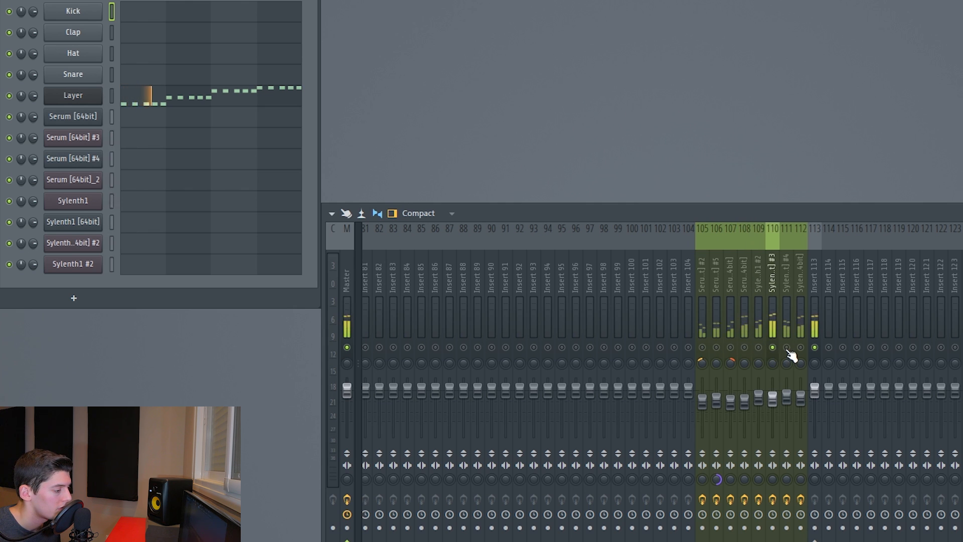
pyautogui.rightClick(746, 348)
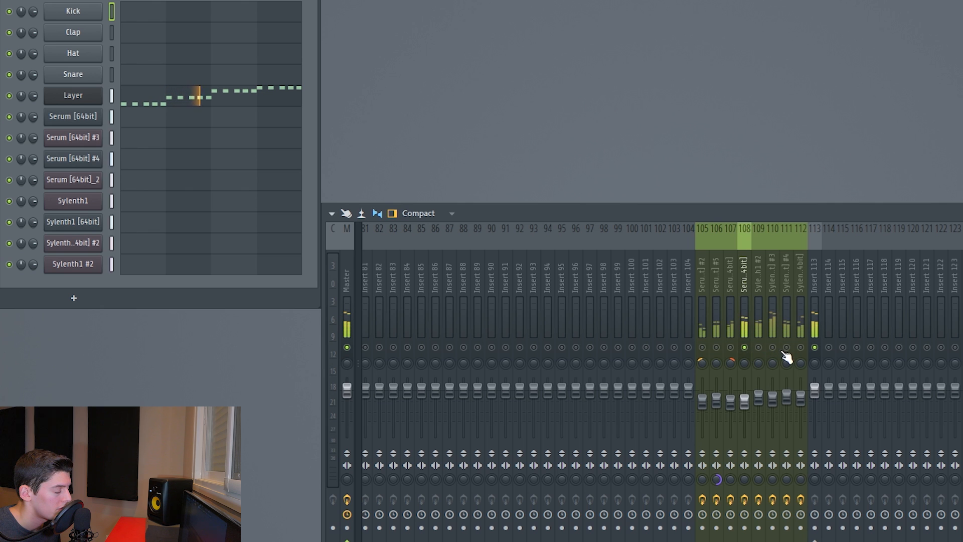
pyautogui.rightClick(787, 347)
pyautogui.rightClick(746, 350)
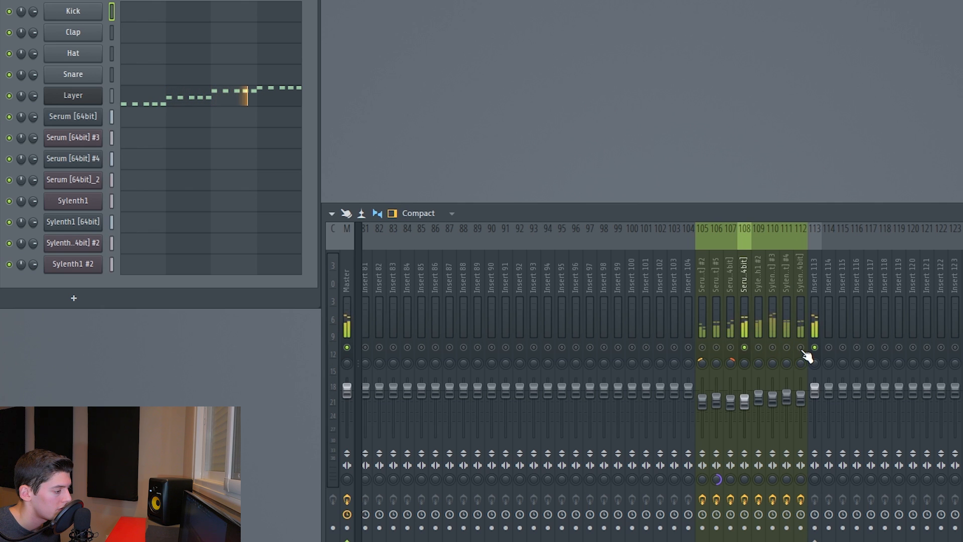
pyautogui.rightClick(801, 348)
pyautogui.rightClick(745, 349)
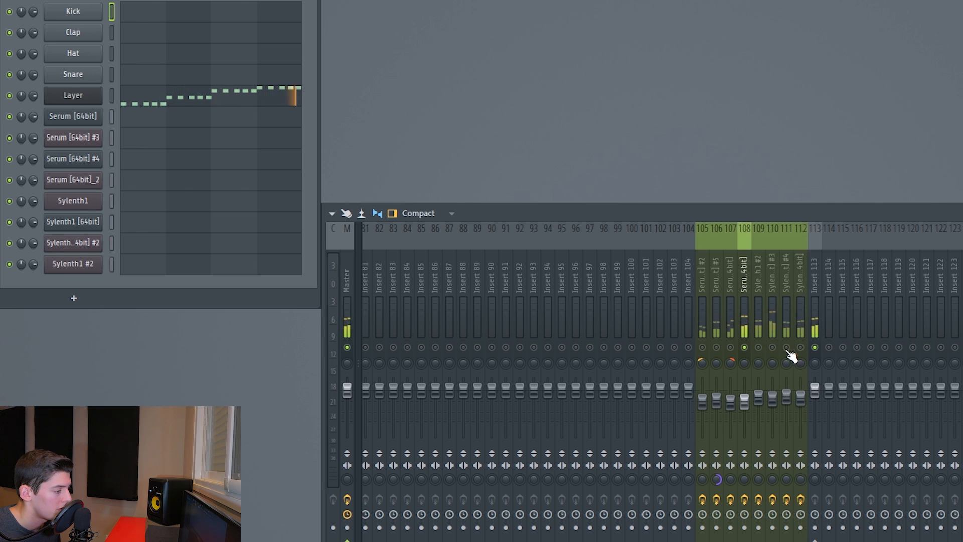
pyautogui.rightClick(801, 348)
# Step: Pan insert 108 slightly left and insert 112 slightly right, and audition the two soloed together
pyautogui.rightClick(745, 349)
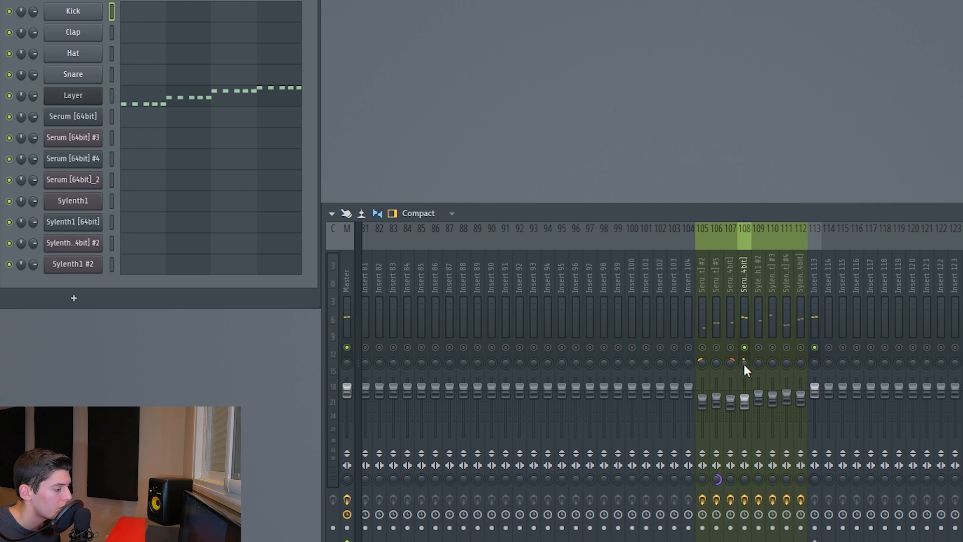
pyautogui.click(801, 348)
pyautogui.press('space')
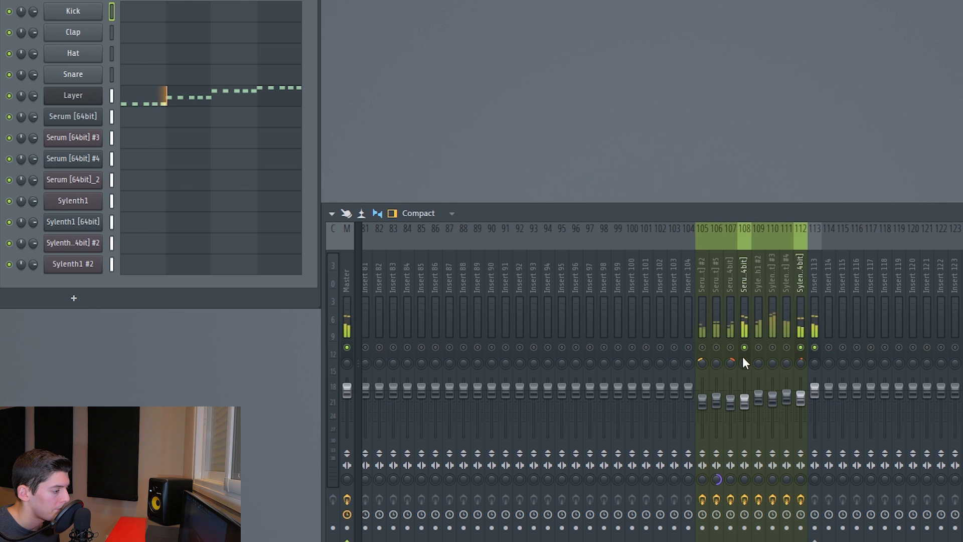
pyautogui.press('space')
# Step: Unmute the Serum tracks on inserts 105, 106 and 107 and audition them together with inserts 108 and 112
pyautogui.click(717, 347)
pyautogui.click(703, 347)
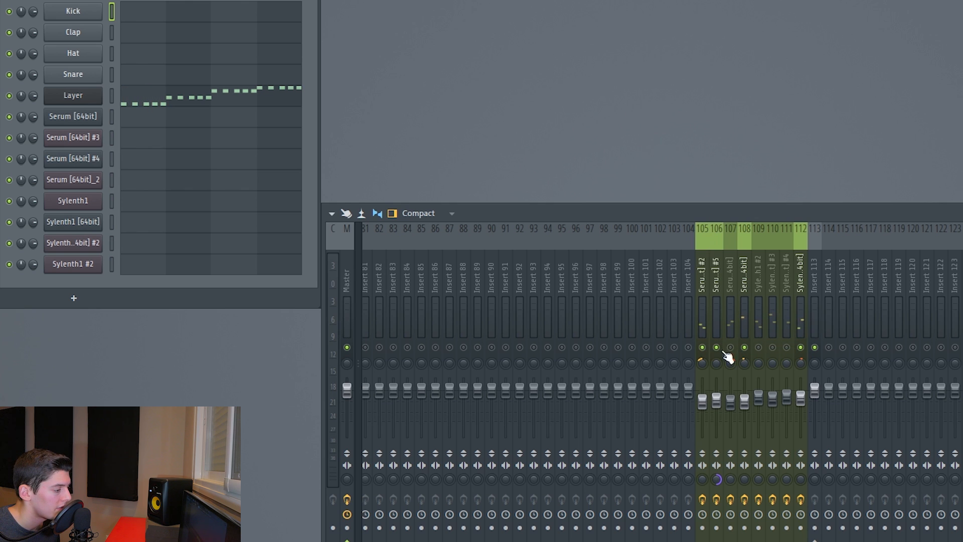
pyautogui.click(731, 347)
pyautogui.press('space')
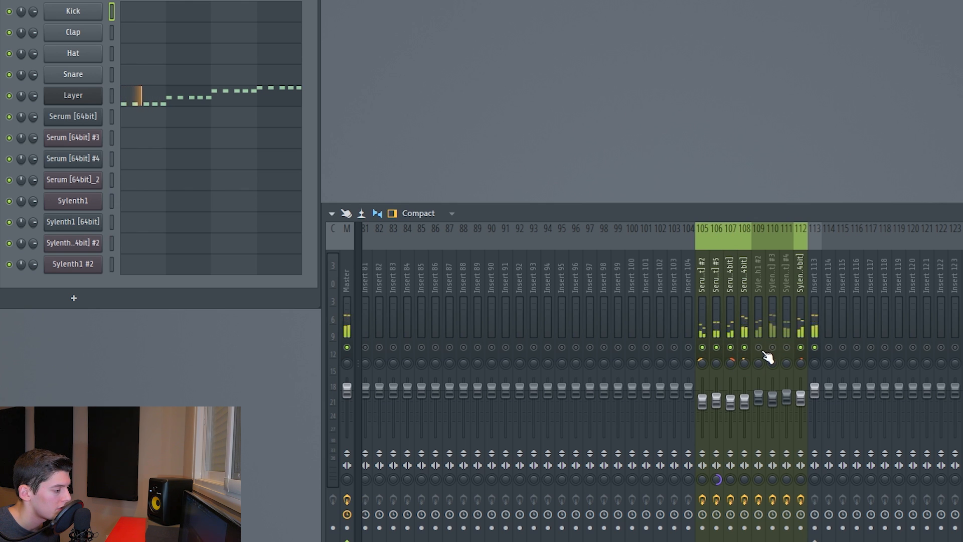
# Step: Unmute the Sylenth tracks on inserts 109, 110 and 111 and audition the full synth layer
pyautogui.press('space')
pyautogui.click(759, 347)
pyautogui.click(772, 347)
pyautogui.click(787, 347)
pyautogui.press('space')
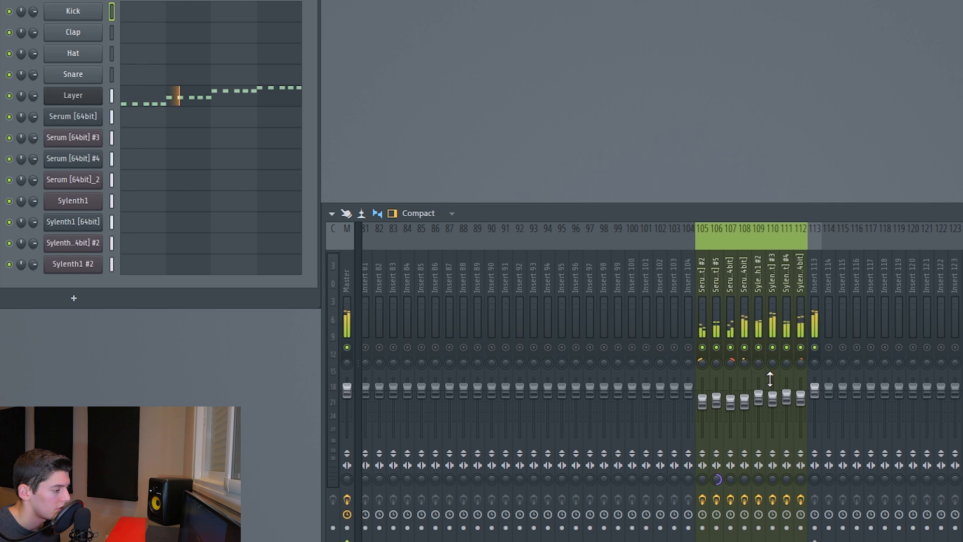
pyautogui.press('space')
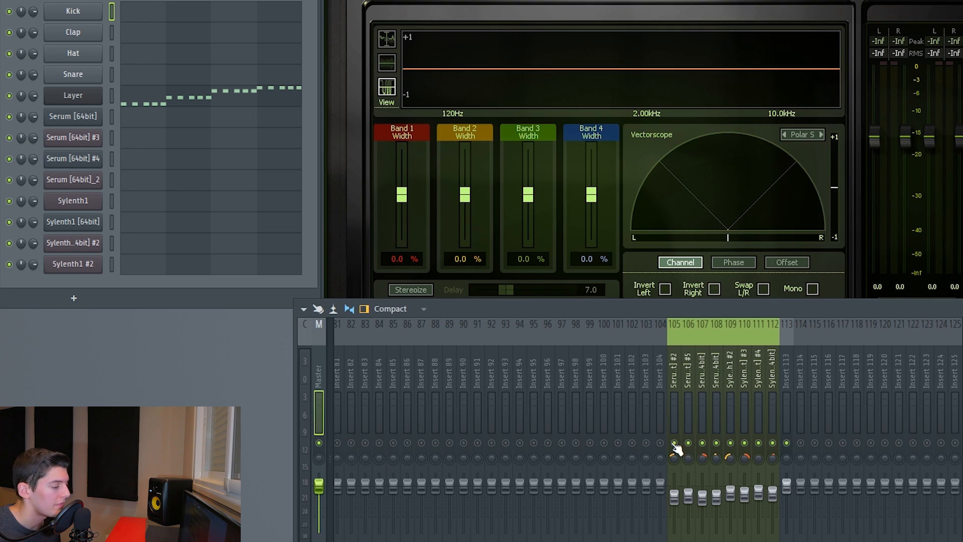
# Step: Solo the Serum track on insert 105, narrow its stereo separation and audition it with the Ozone Imager vectorscope in view
pyautogui.click(677, 447)
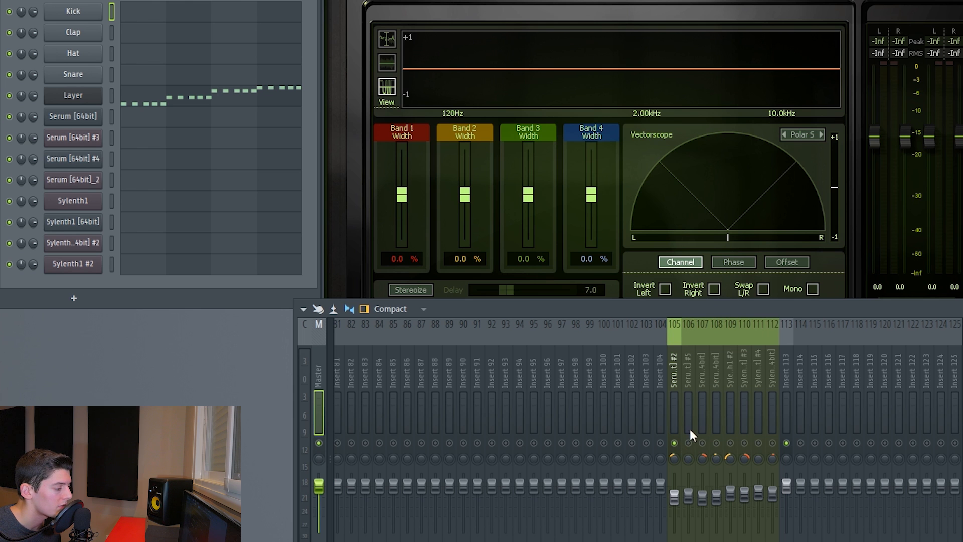
pyautogui.press('space')
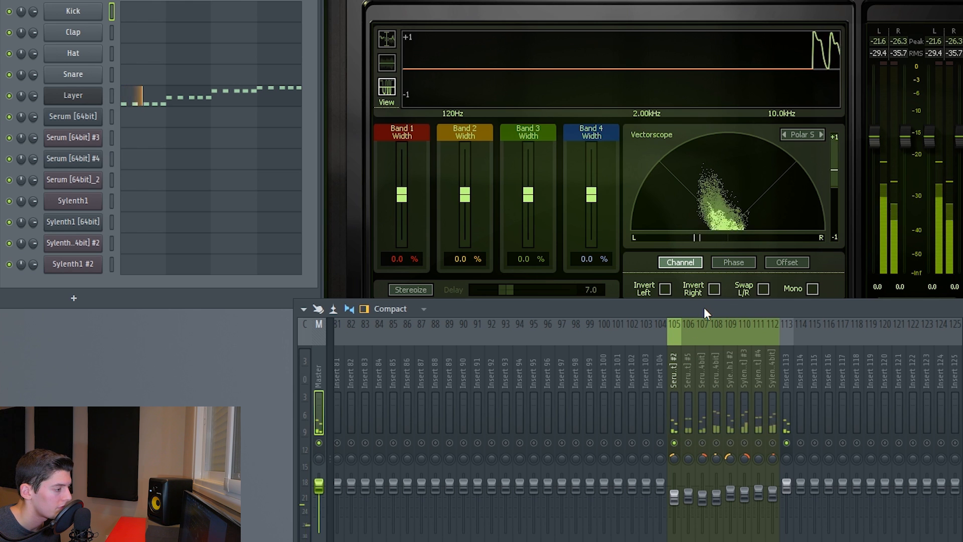
pyautogui.press('space')
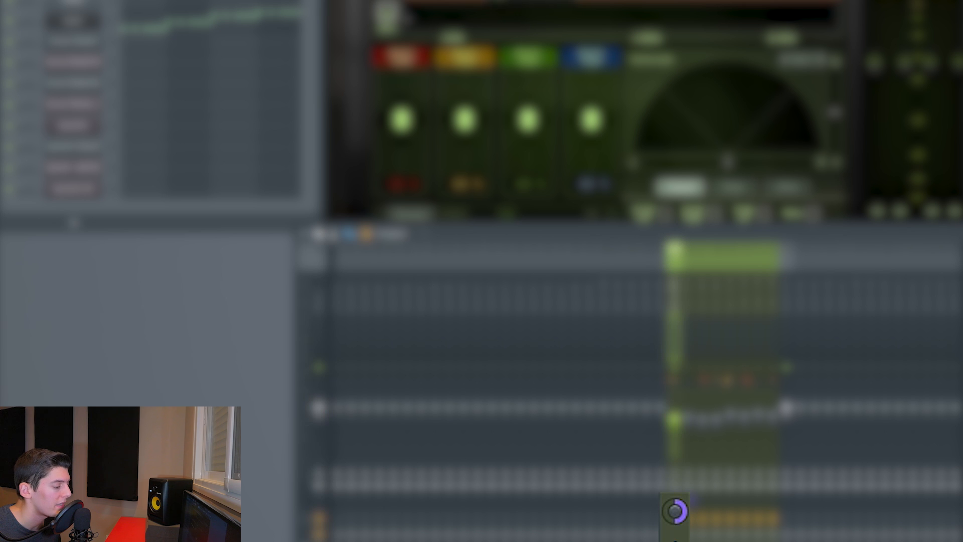
pyautogui.press('space')
pyautogui.press('space')
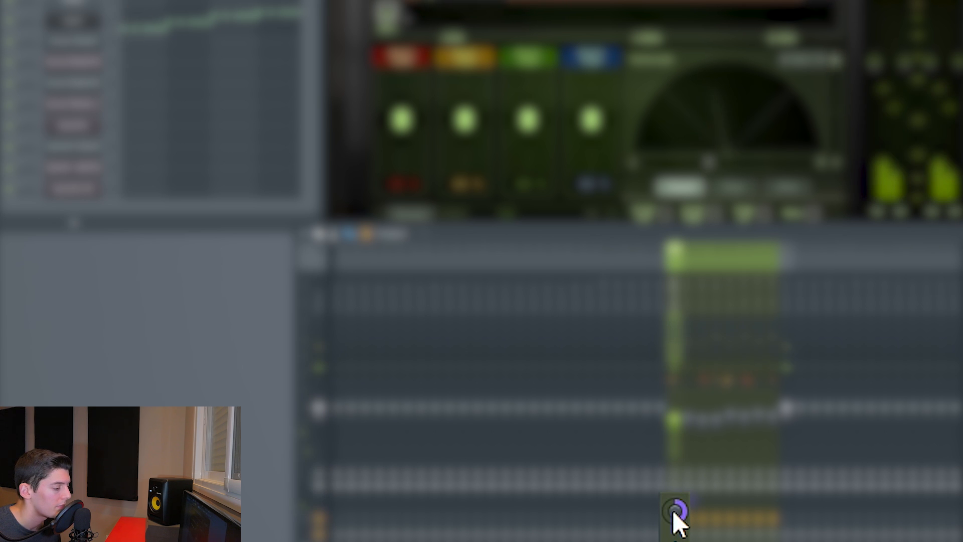
pyautogui.press('space')
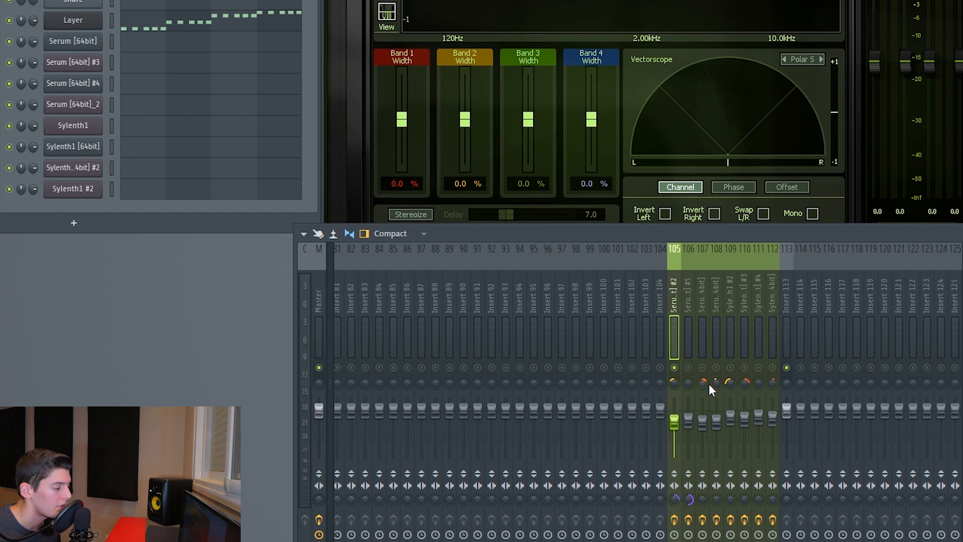
# Step: Solo the Sylenth track on insert 109, audition it and narrow its stereo separation
pyautogui.click(736, 372)
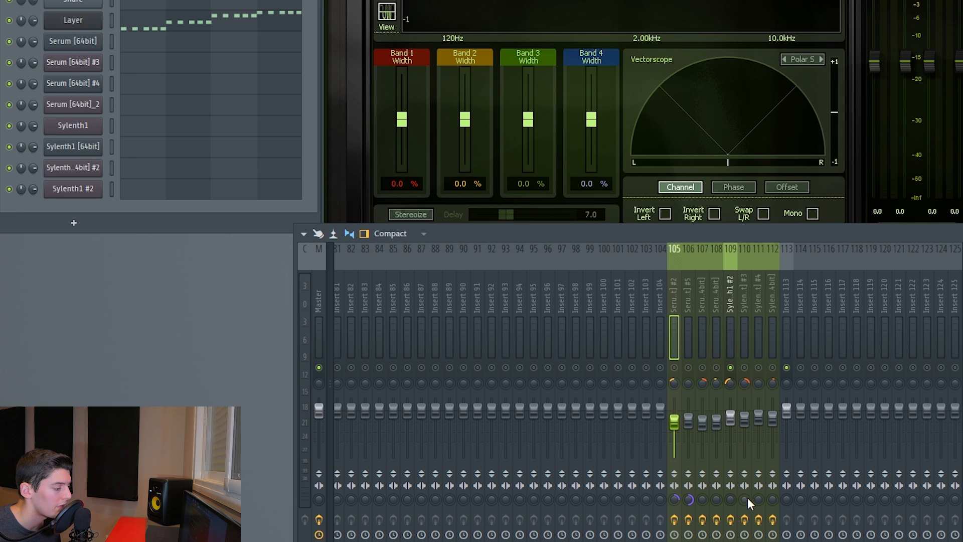
pyautogui.press('space')
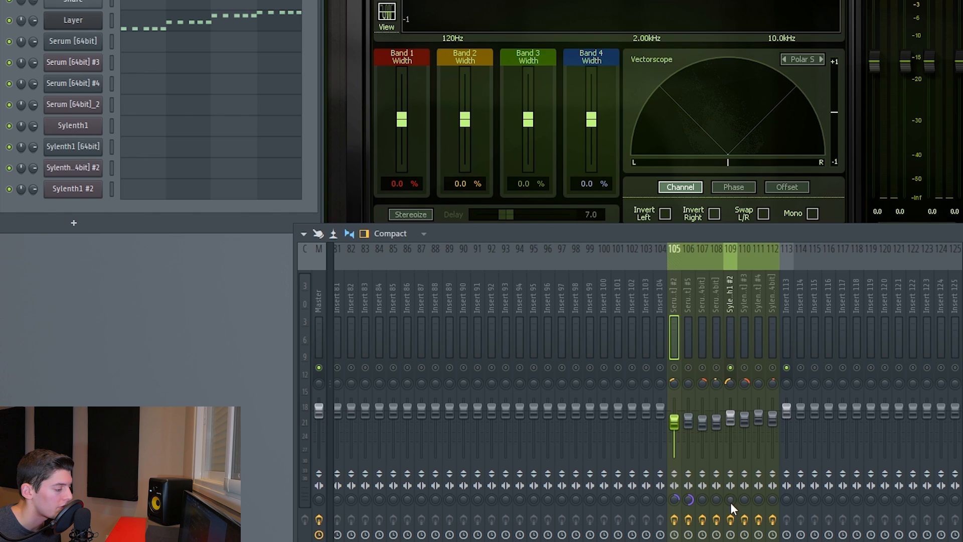
pyautogui.moveTo(731, 501); pyautogui.dragTo(731, 494)
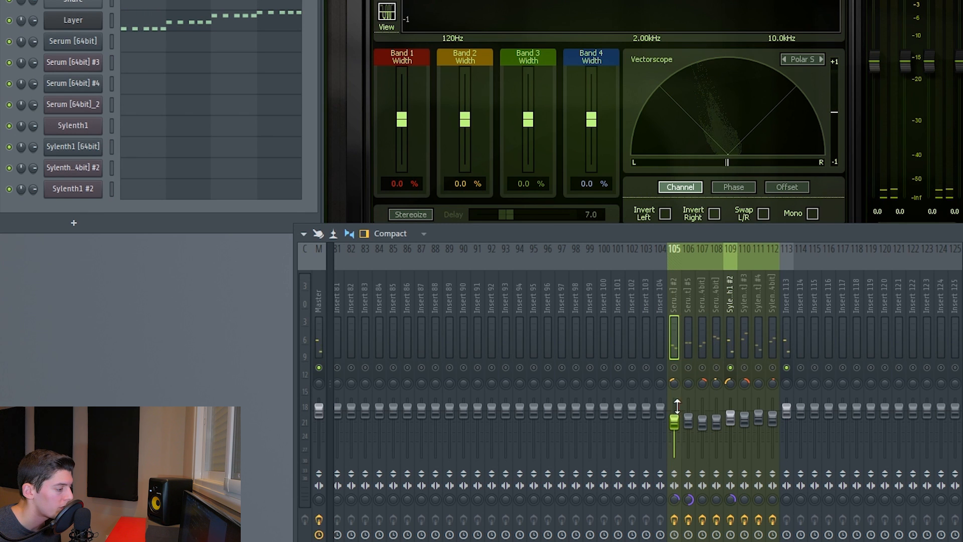
# Step: Play inserts 105 and 109 in solo one after the other and compare their stereo images in the vectorscope
pyautogui.click(677, 371)
pyautogui.press('space')
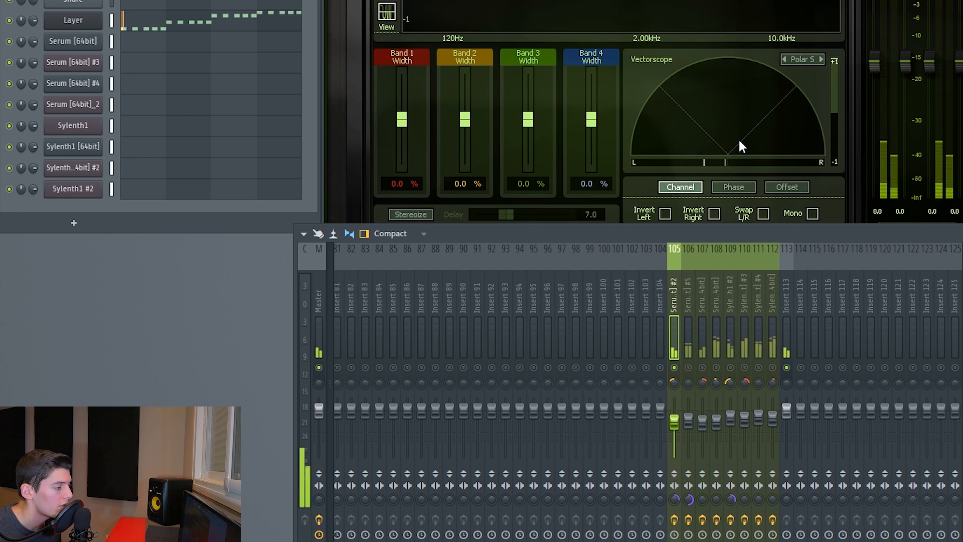
pyautogui.press('space')
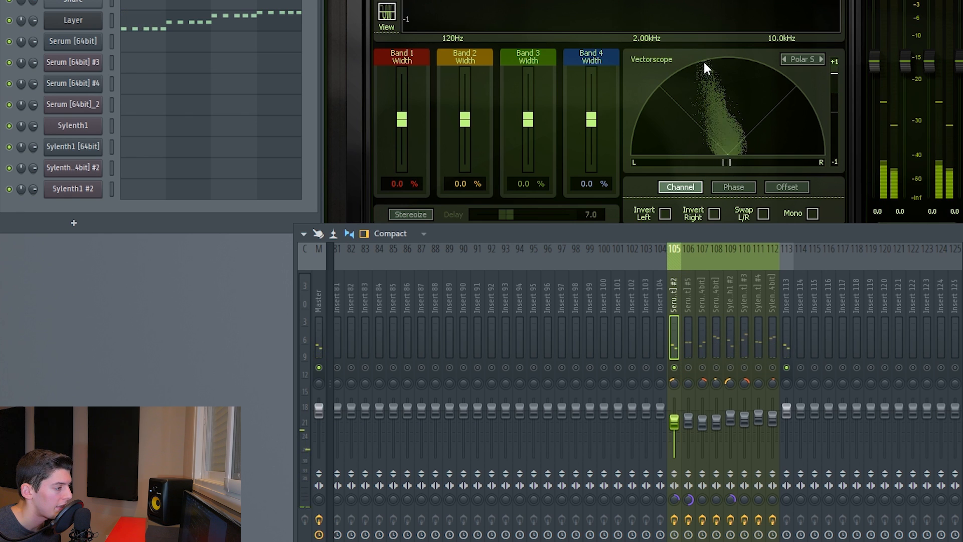
pyautogui.keyDown('ctrl'); pyautogui.click(730, 377); pyautogui.keyUp('ctrl')
pyautogui.press('space')
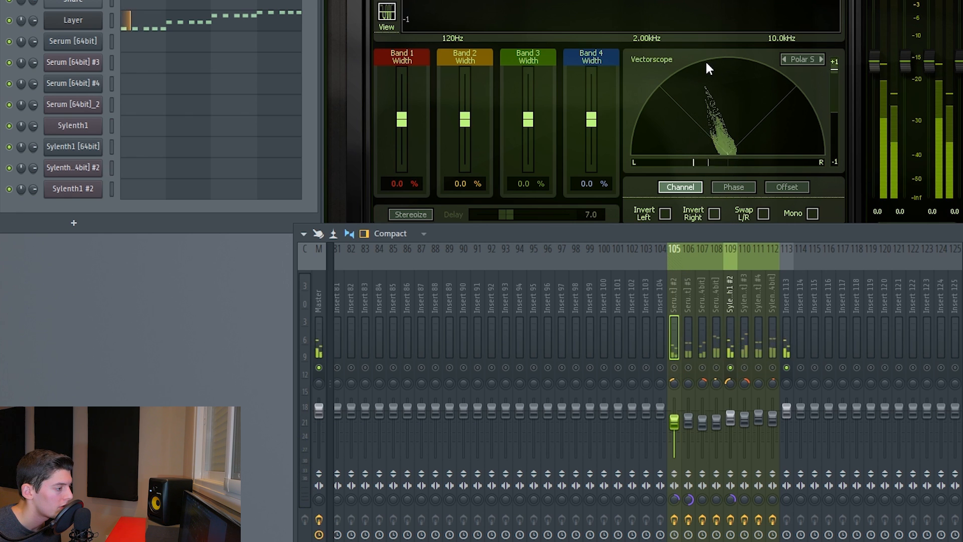
pyautogui.press('space')
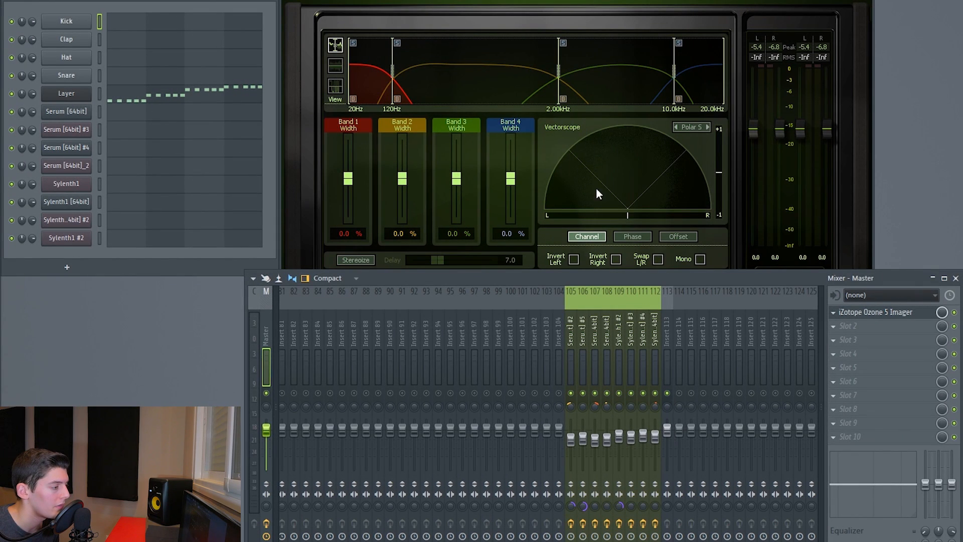
# Step: Play the full synth layer and examine its stereo spread in the Ozone Imager vectorscope
pyautogui.click(622, 180)
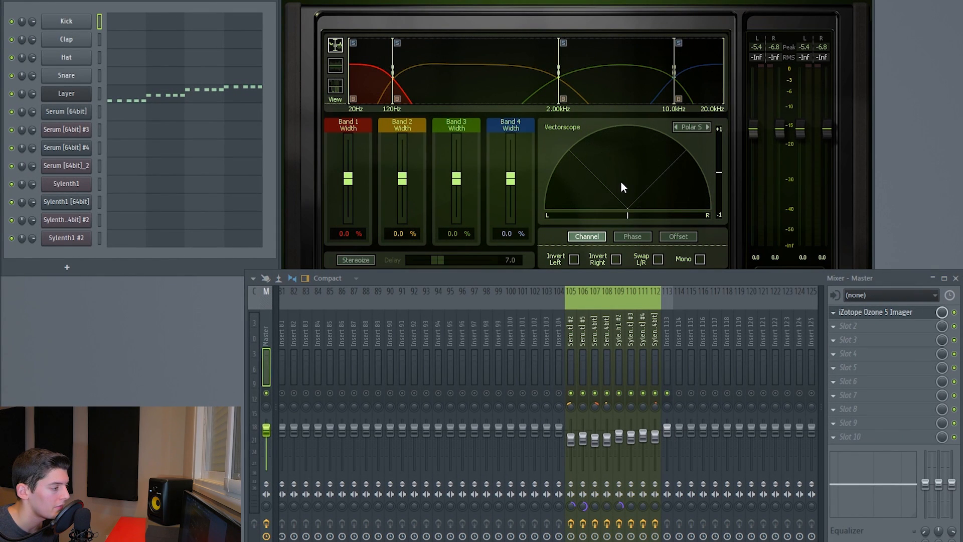
pyautogui.press('space')
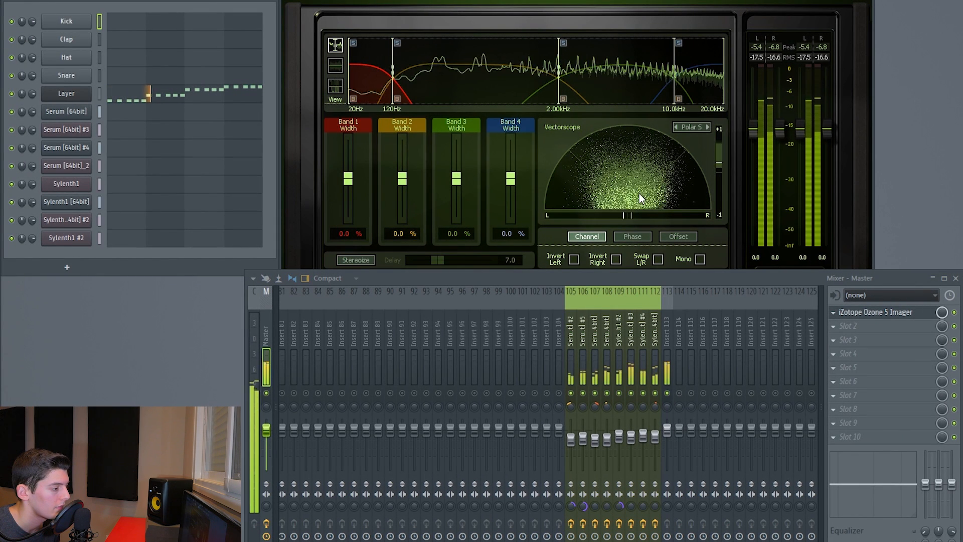
pyautogui.press('space')
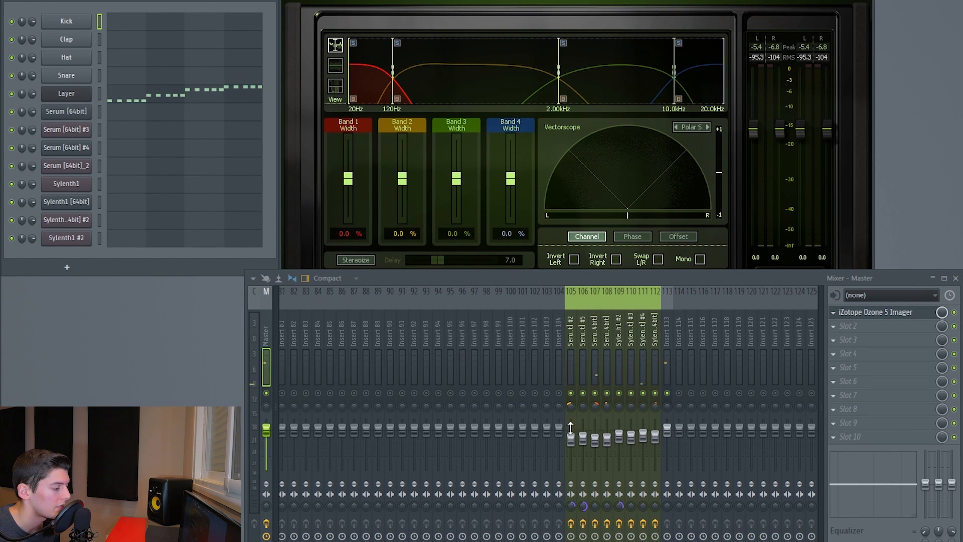
# Step: Widen the stereo separation of inserts 105 to 113 and play the layer to examine it in the vectorscope
pyautogui.click(666, 507)
pyautogui.press('space')
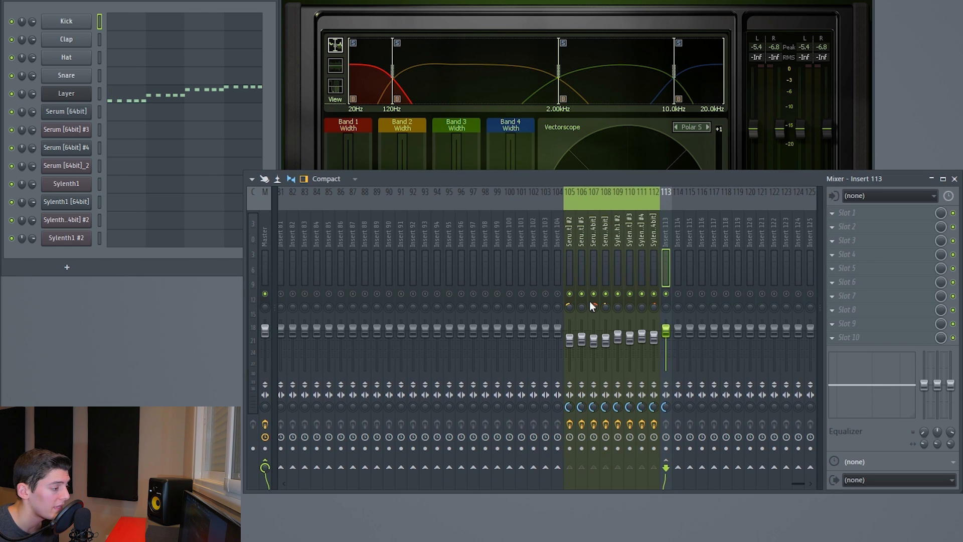
pyautogui.moveTo(567, 236); pyautogui.dragTo(661, 221)
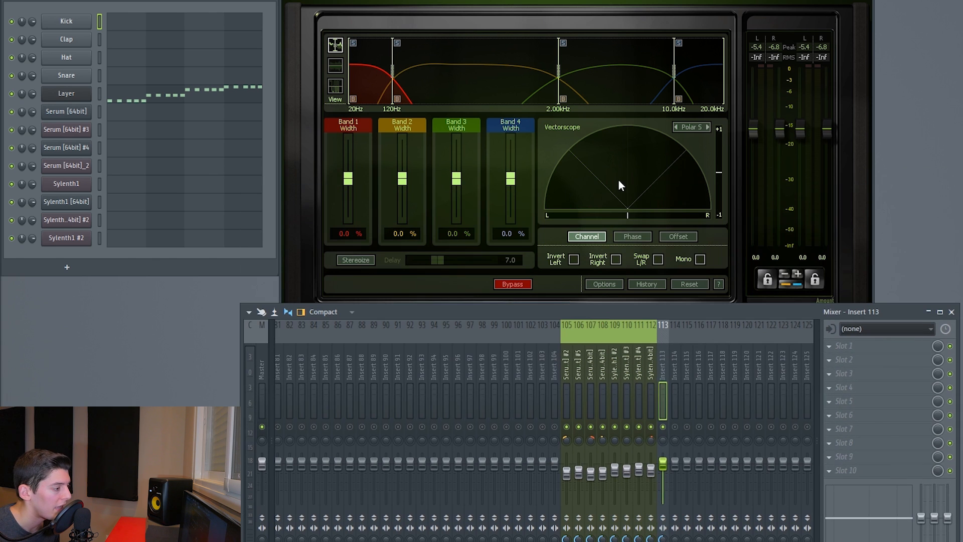
pyautogui.press('space')
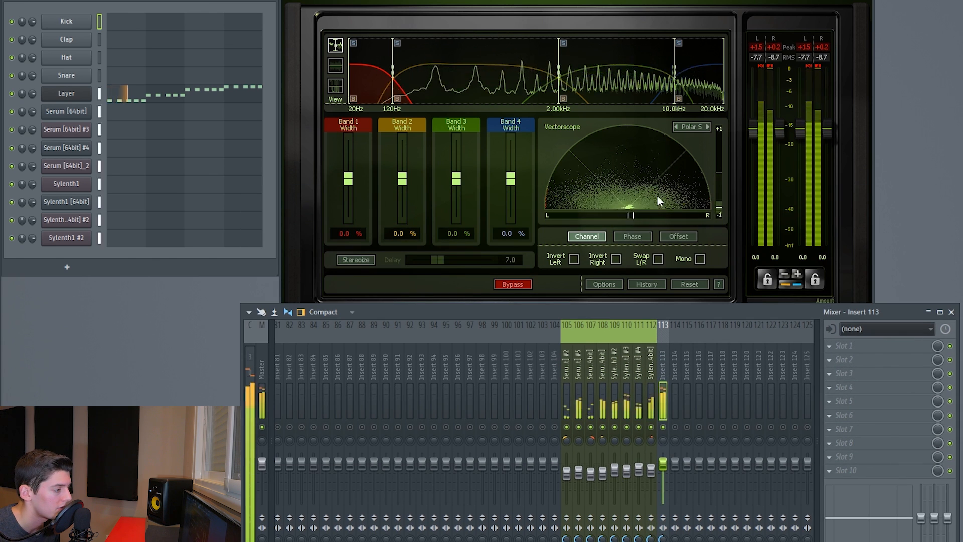
pyautogui.press('space')
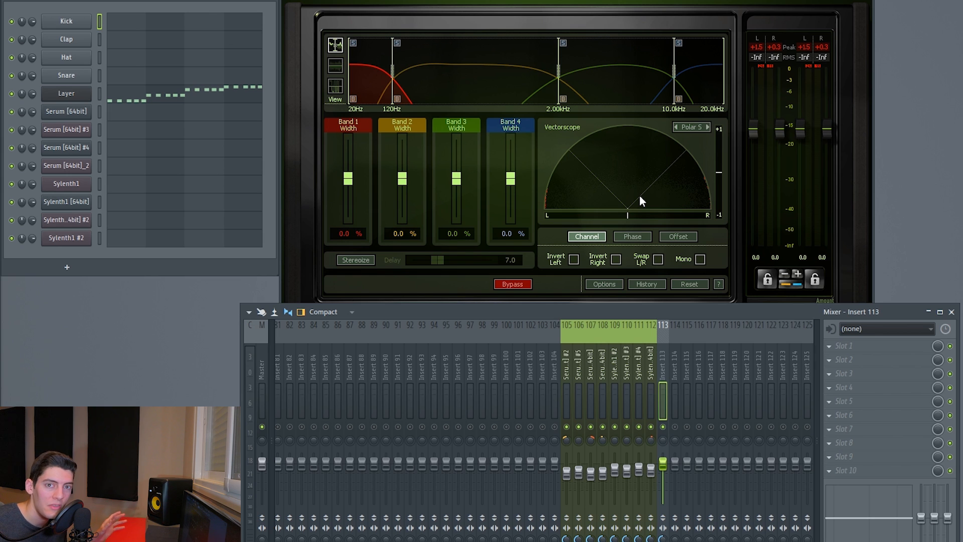
# Step: Switch the Imager to the Correlation Trace view and play the layer with the stereo separation of insert 113 merged to mono
pyautogui.click(626, 192)
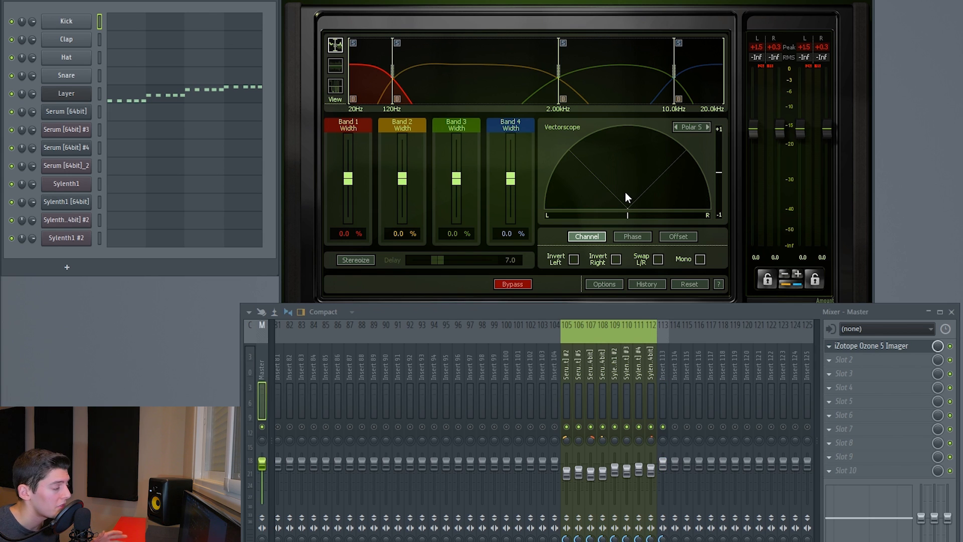
pyautogui.click(335, 83)
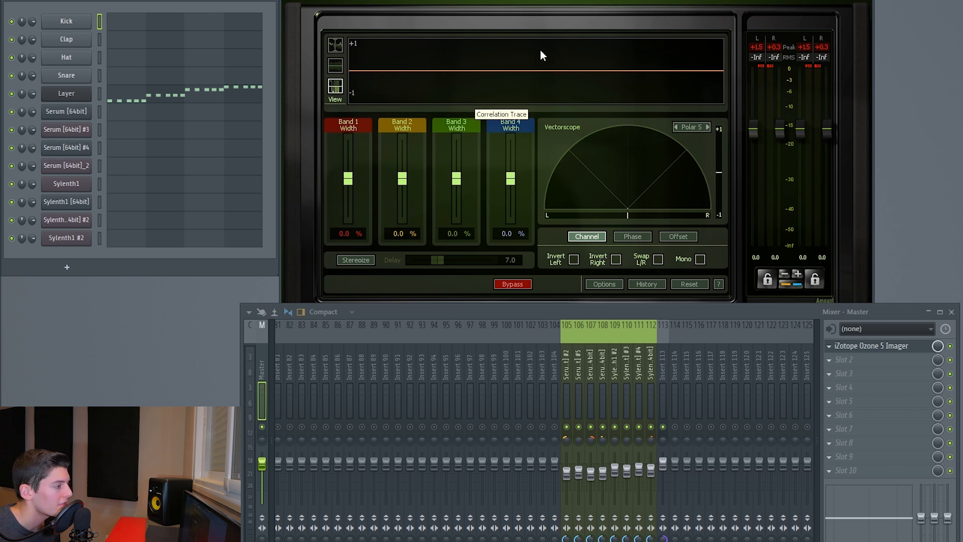
pyautogui.press('space')
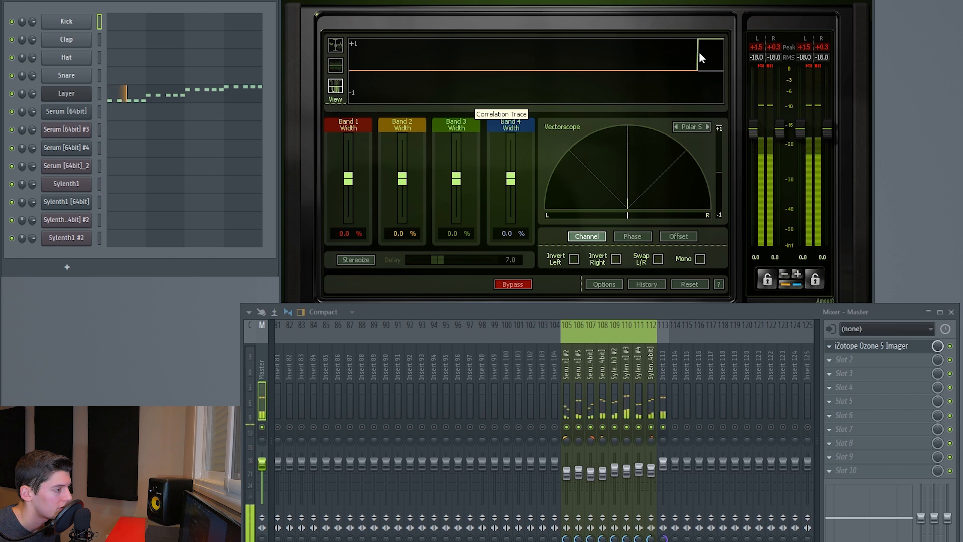
pyautogui.press('space')
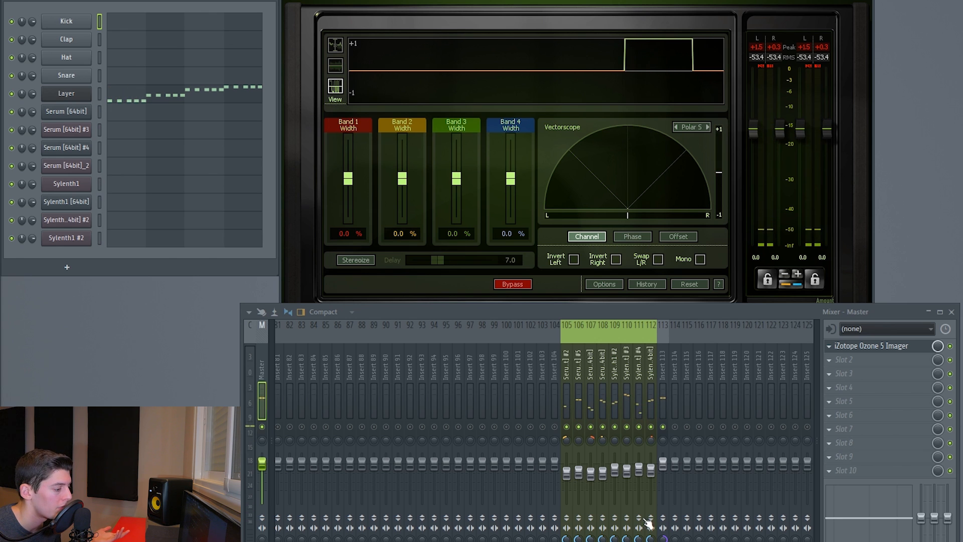
# Step: Play the synth layer with insert 113's stereo separation widened, then replay it with the master selected, examining the Correlation Trace
pyautogui.click(662, 364)
pyautogui.press('space')
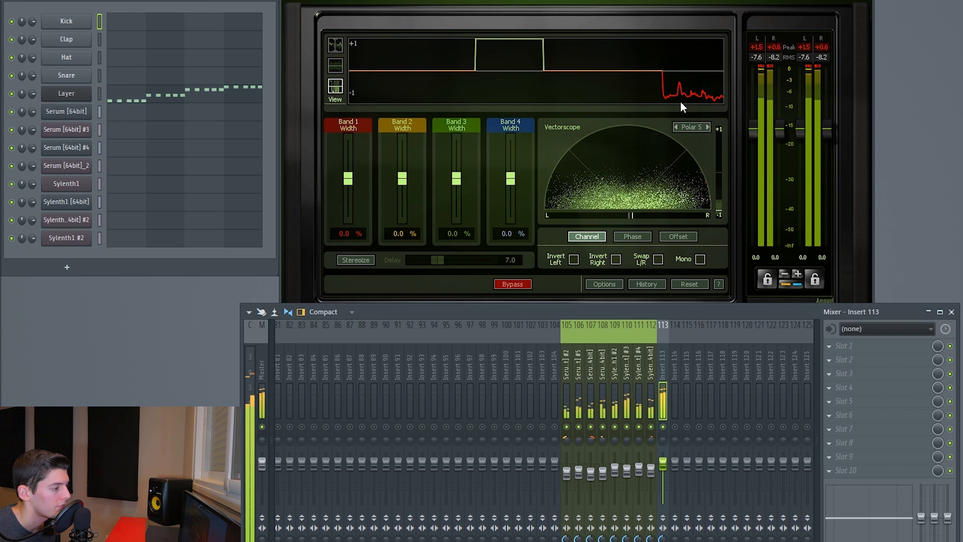
pyautogui.press('space')
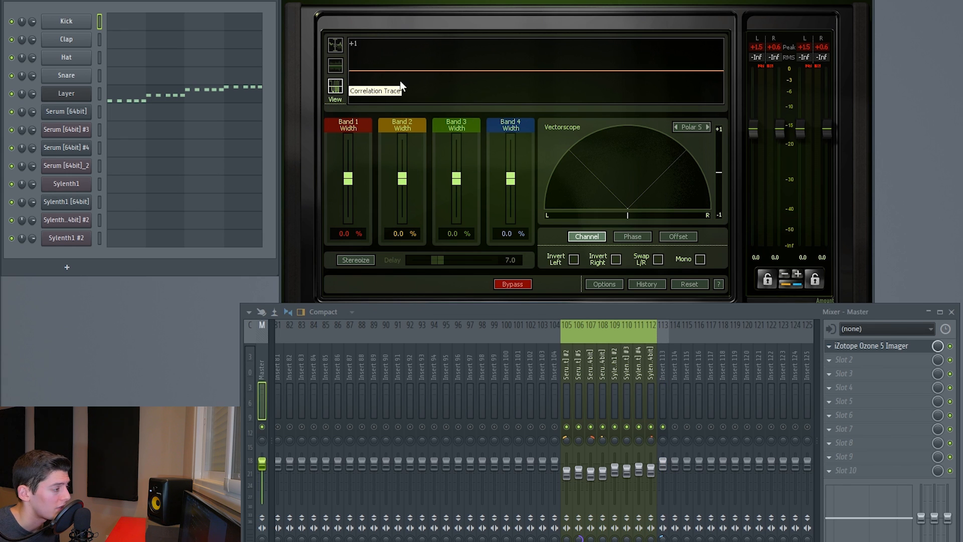
pyautogui.press('space')
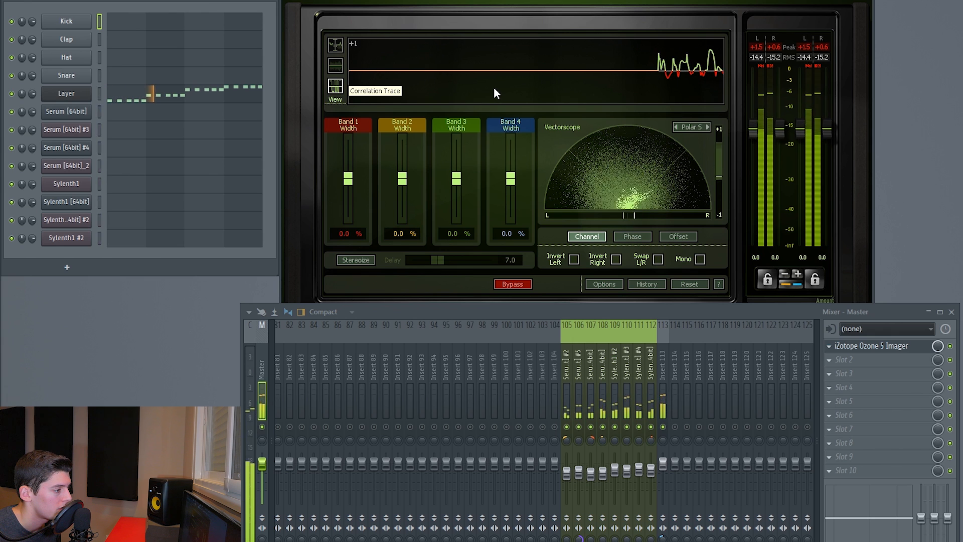
pyautogui.press('space')
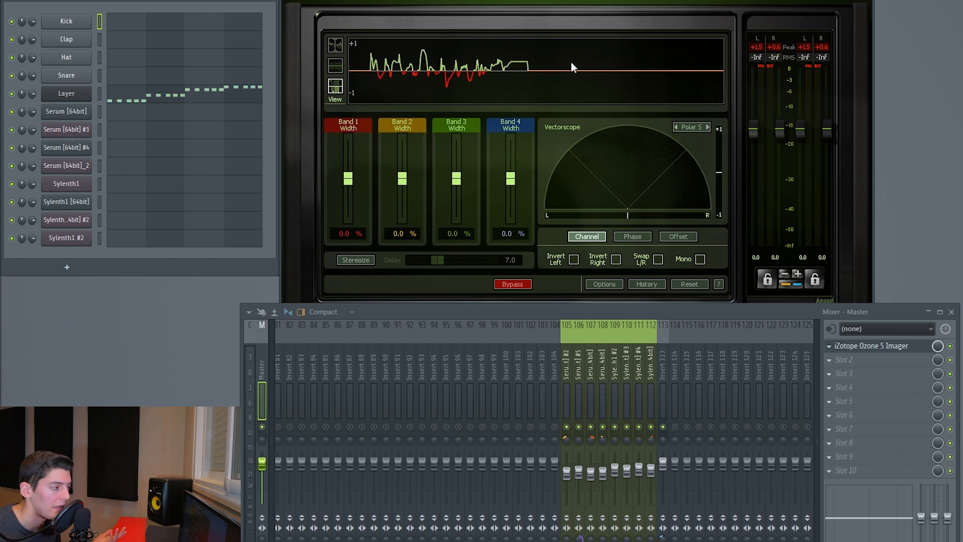
# Step: Play inserts 105 to 110 in solo one after the other and compare their Correlation Traces in the Ozone Imager
pyautogui.click(572, 433)
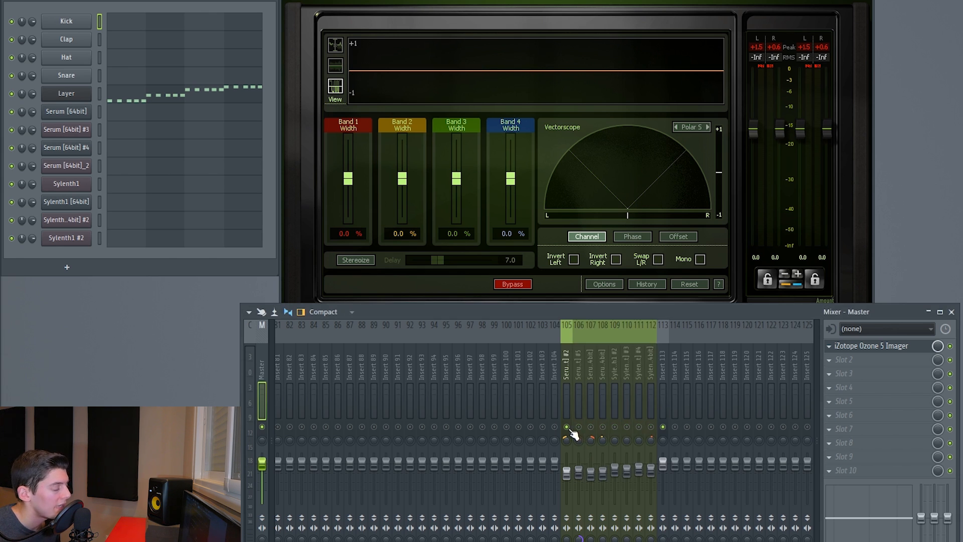
pyautogui.press('space')
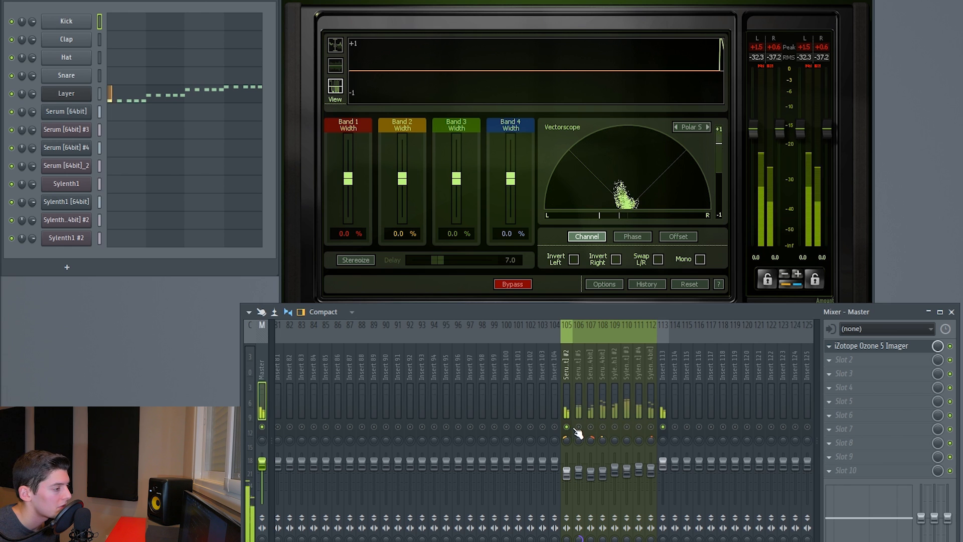
pyautogui.click(582, 430)
pyautogui.click(593, 432)
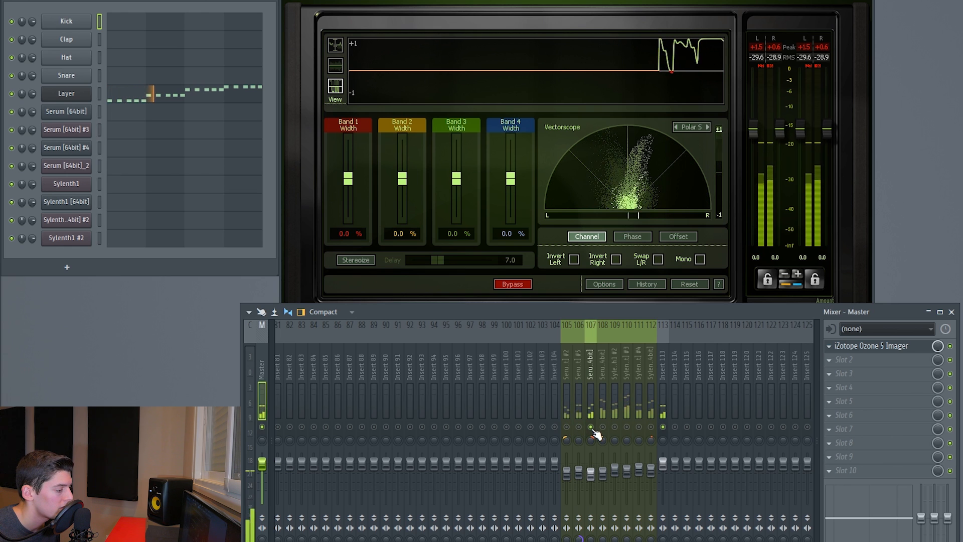
pyautogui.click(603, 433)
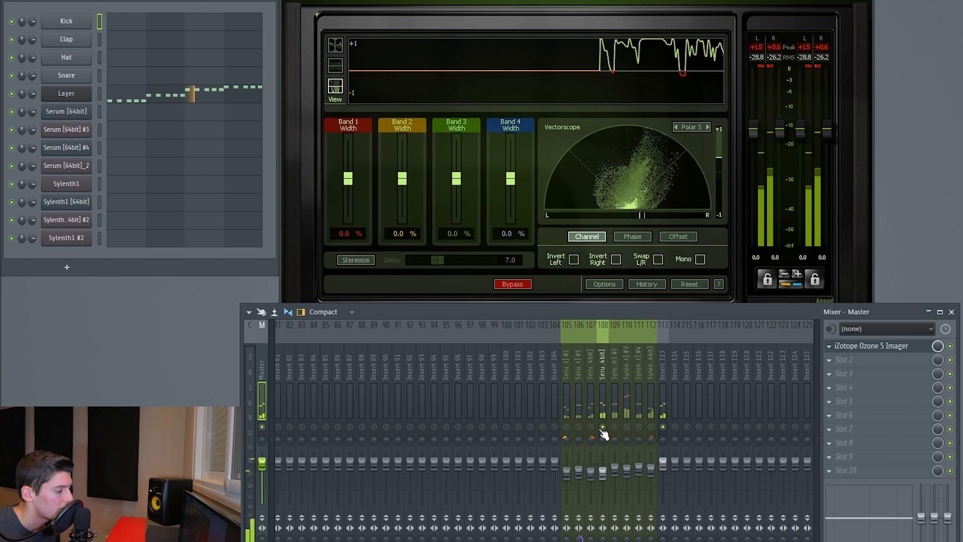
pyautogui.click(616, 432)
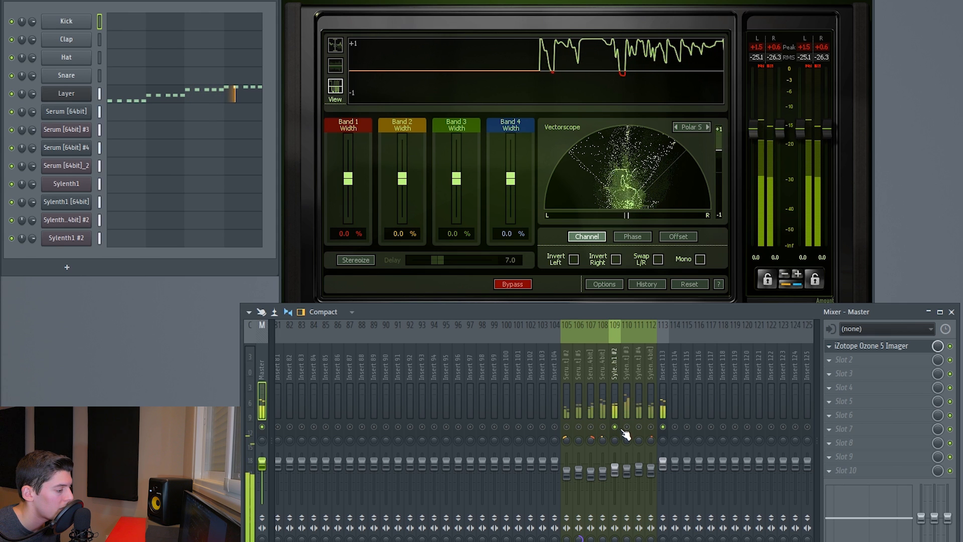
pyautogui.click(626, 428)
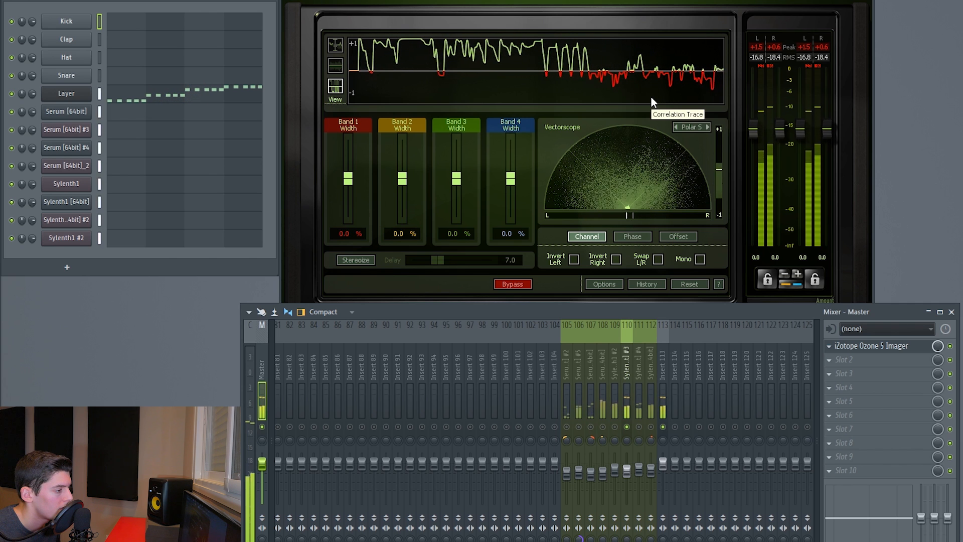
pyautogui.press('space')
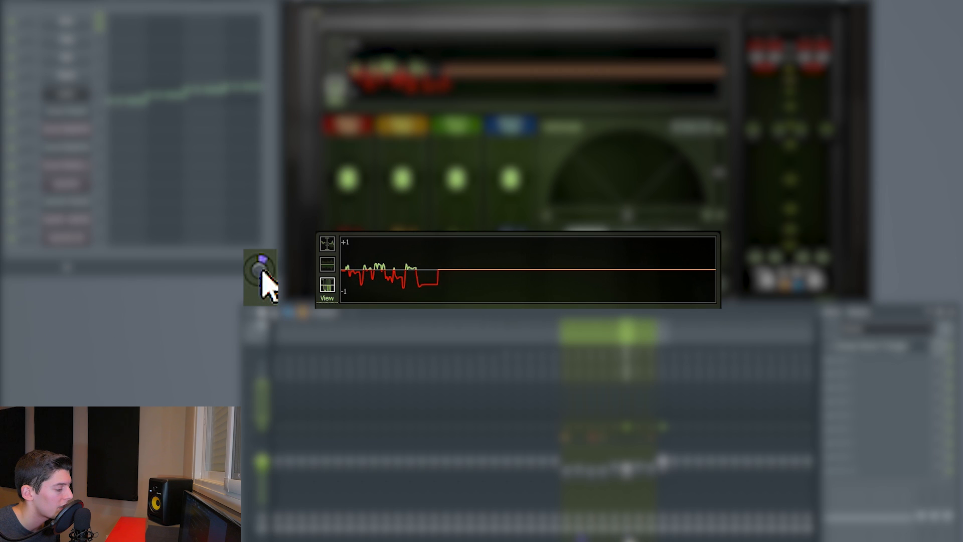
# Step: Merge the stereo separation of insert 110 towards mono while playing it in solo to check its Correlation Trace
pyautogui.press('space')
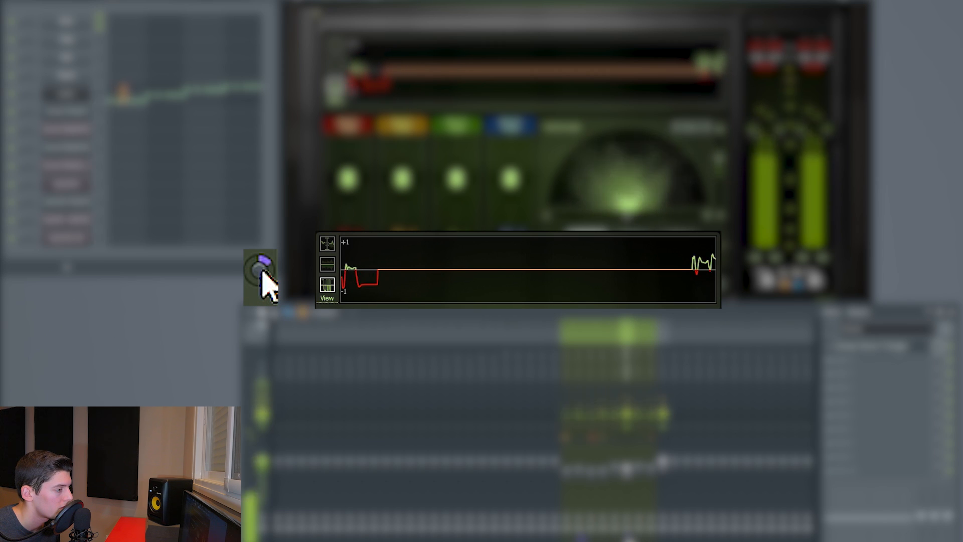